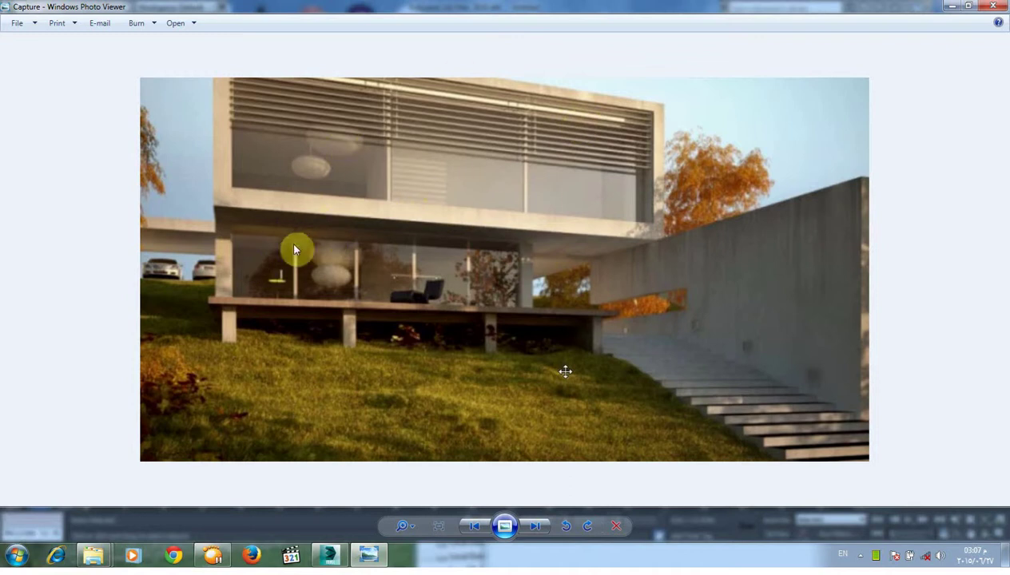
# - Switch to 3ds Max and draw a box in the Perspective view about 1.1 m long, 2.3 m wide and 0.63 m high
pyautogui.click(332, 556)
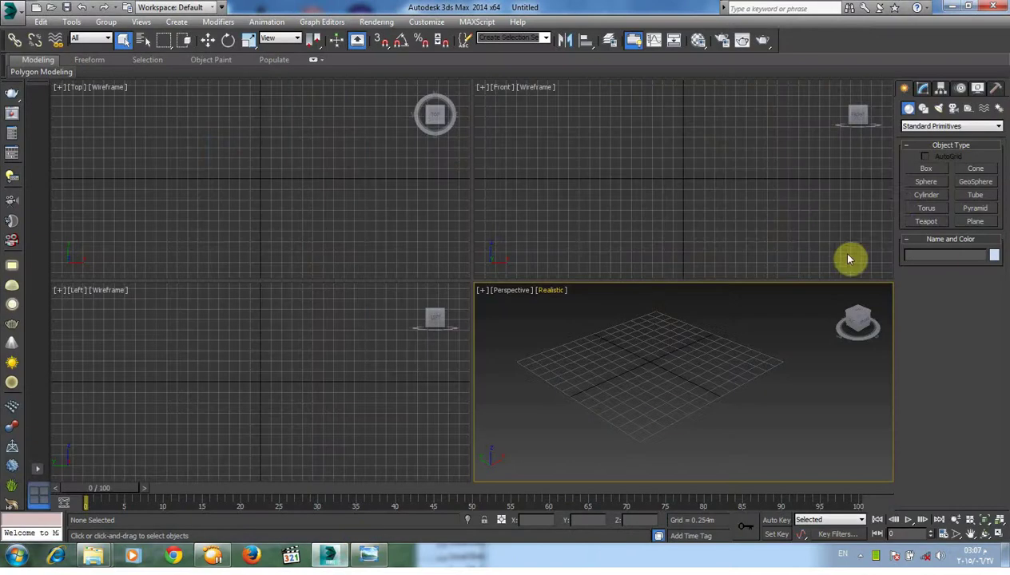
pyautogui.click(926, 169)
pyautogui.scroll(3, 613, 365)
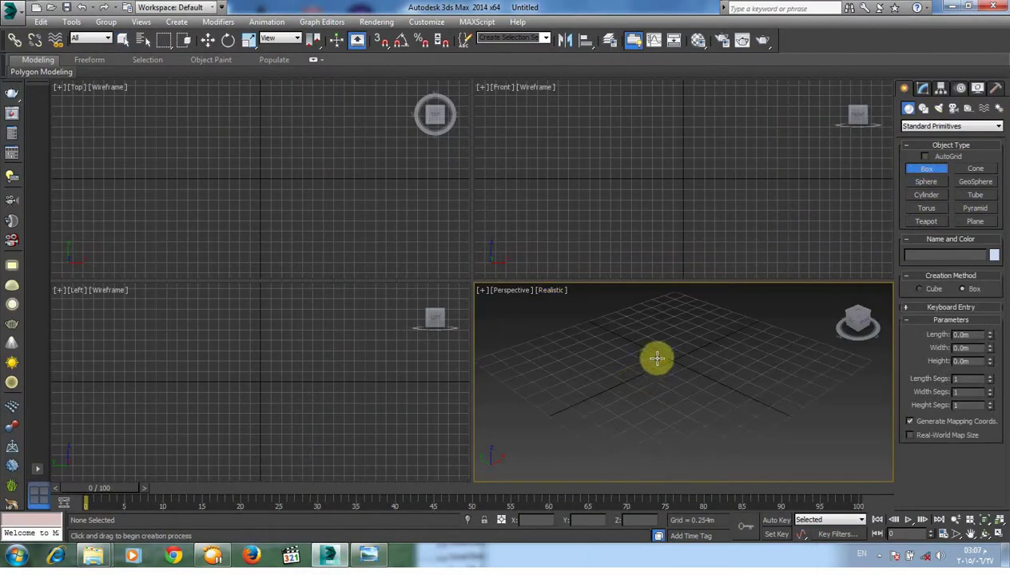
pyautogui.moveTo(706, 330); pyautogui.dragTo(630, 424)
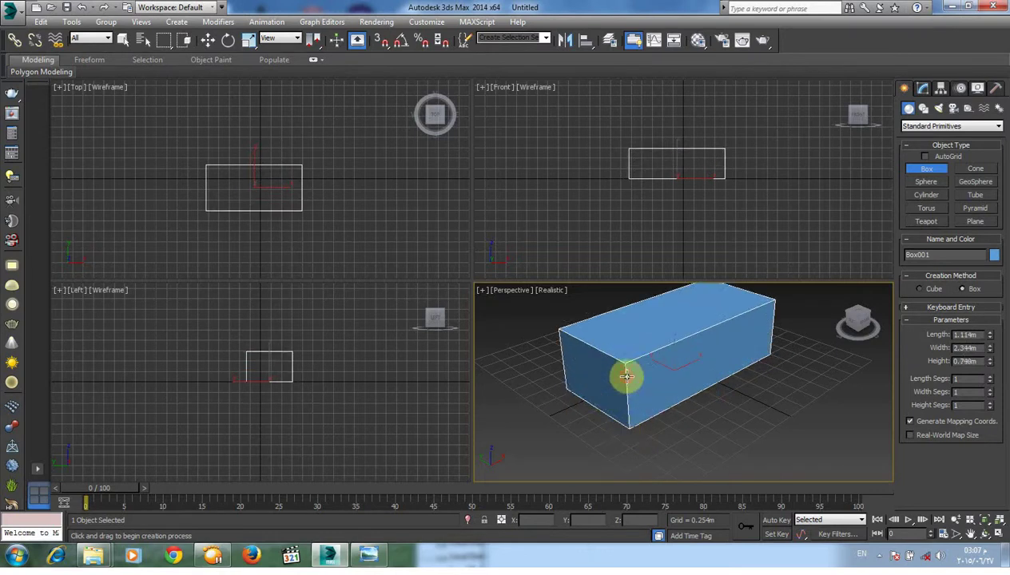
pyautogui.click(628, 379)
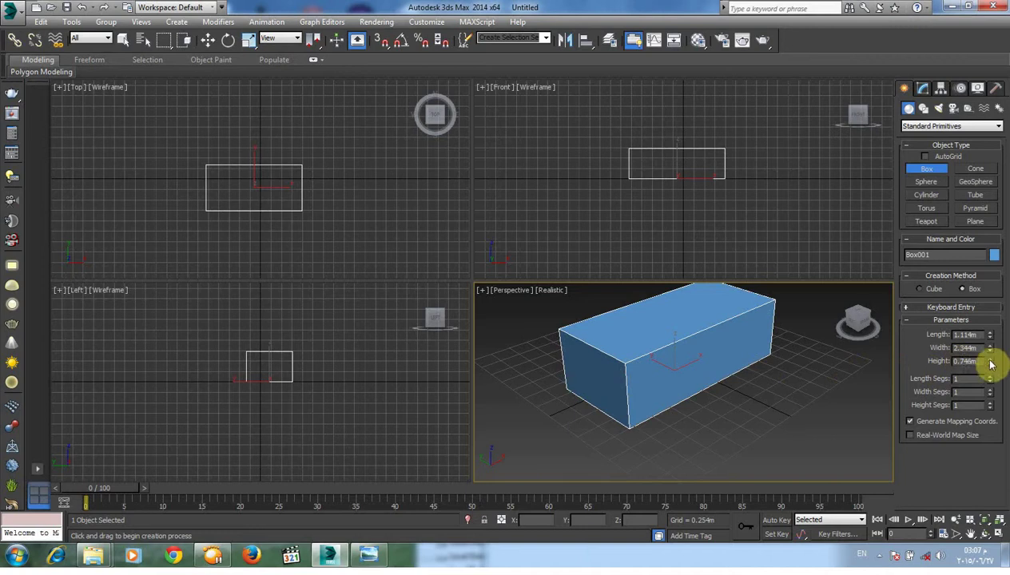
pyautogui.moveTo(991, 365); pyautogui.dragTo(845, 374)
pyautogui.scroll(-6, 704, 402)
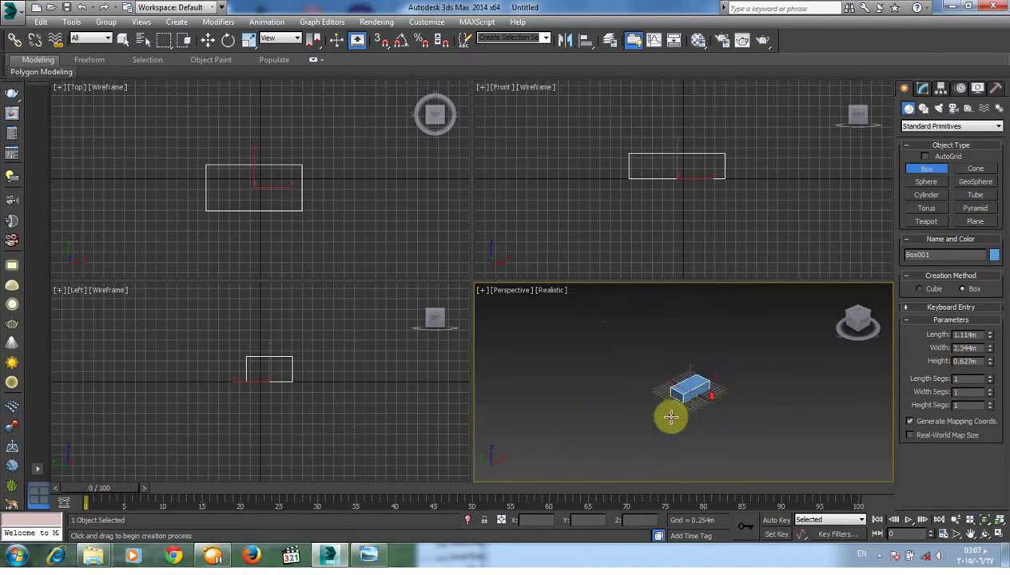
pyautogui.scroll(3, 719, 396)
pyautogui.scroll(2, 747, 374)
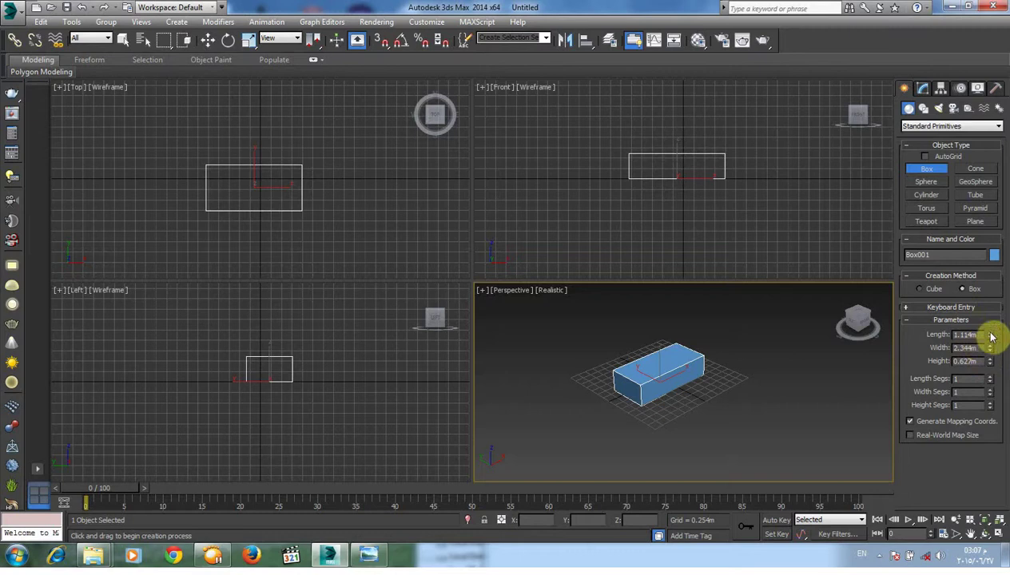
# - Set the box's length to 4 m and its width to 6 m
pyautogui.doubleClick(963, 334)
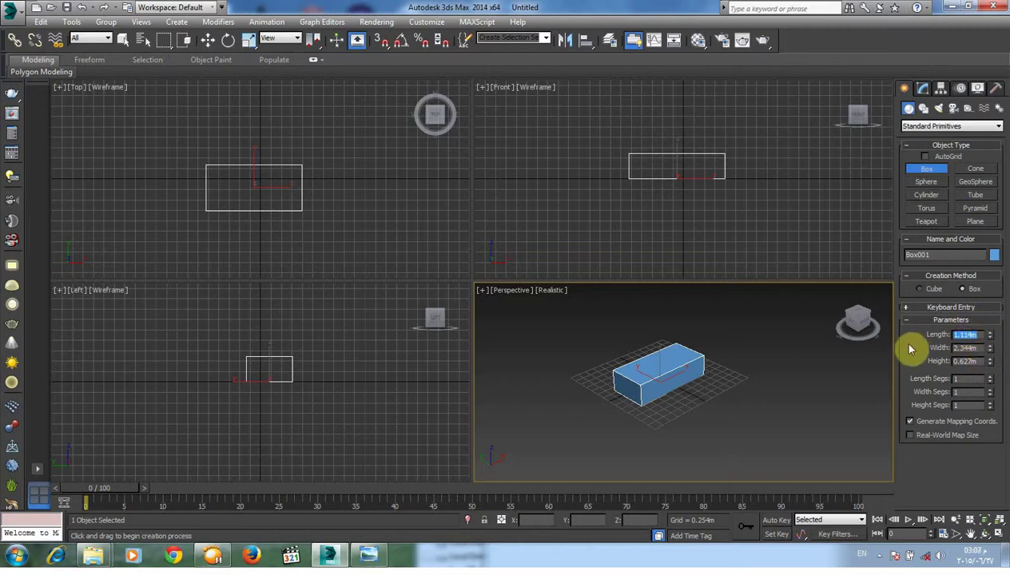
pyautogui.write('4')
pyautogui.press('Return')
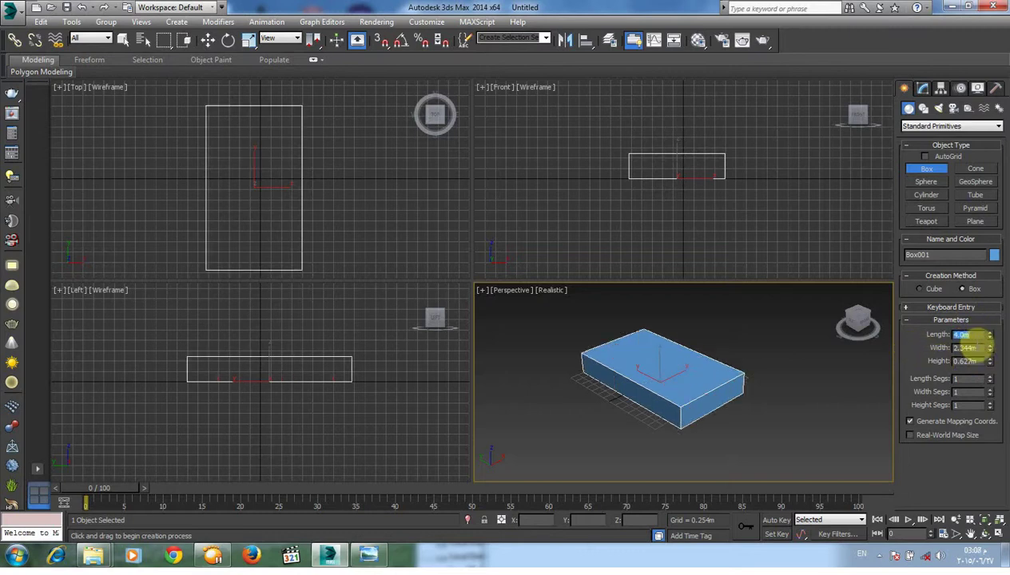
pyautogui.press('Tab')
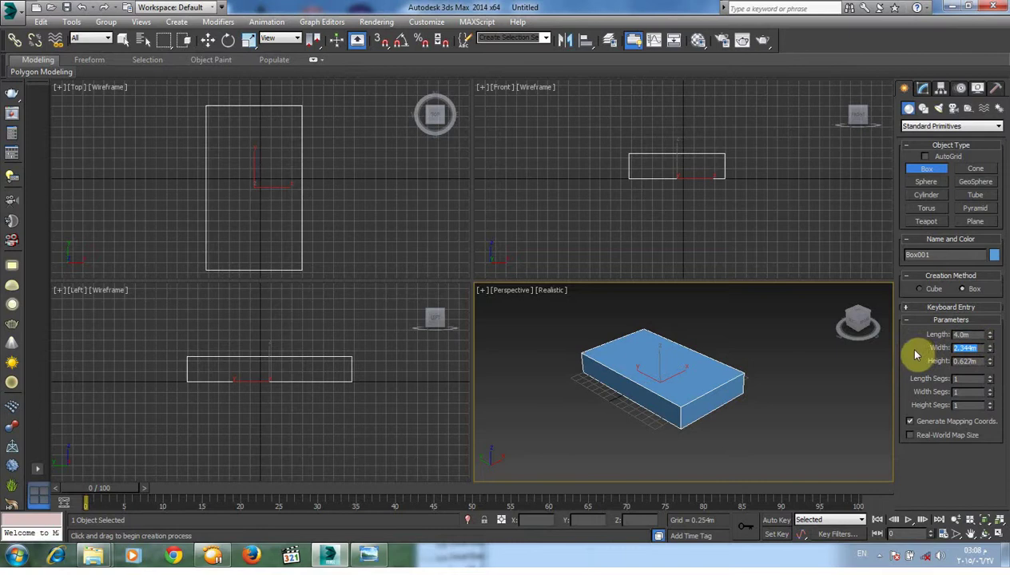
pyautogui.press('Return')
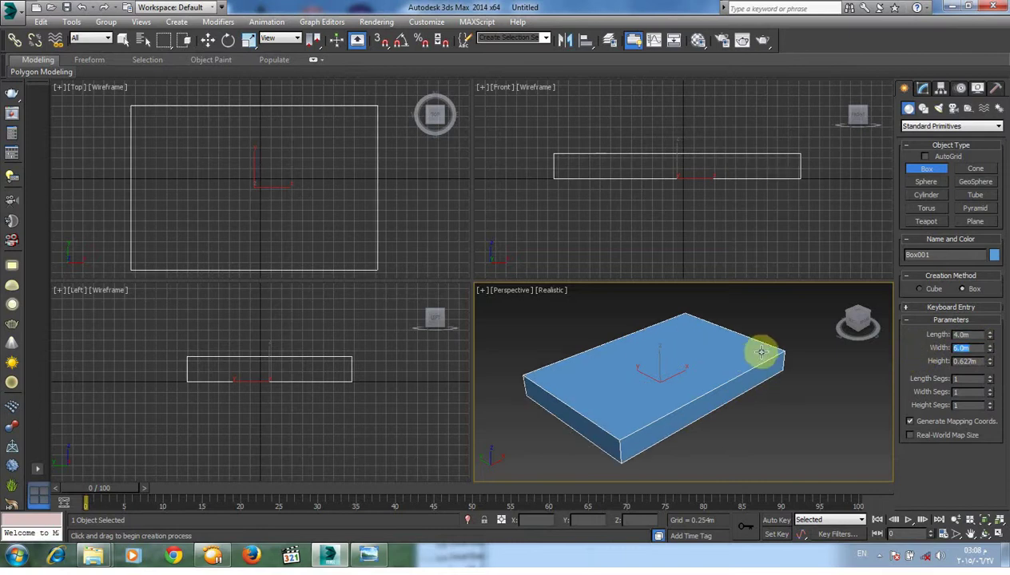
# - Set the box's height to 3 m
pyautogui.moveTo(990, 364)
pyautogui.mouseDown()
pyautogui.moveTo(986, 329)
pyautogui.moveTo(986, 360)
pyautogui.mouseUp()
pyautogui.doubleClick(977, 362)
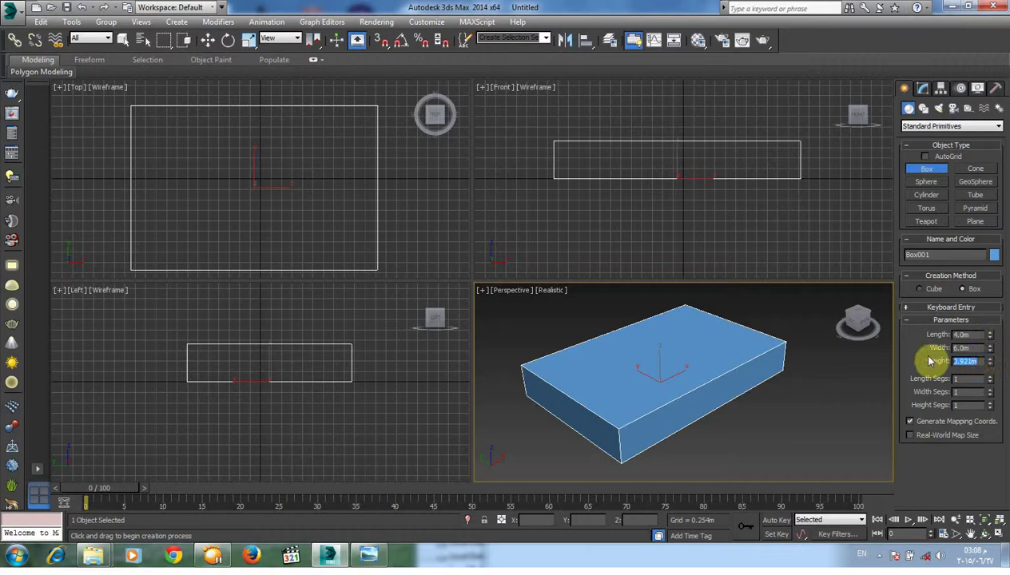
pyautogui.write('3')
pyautogui.press('Return')
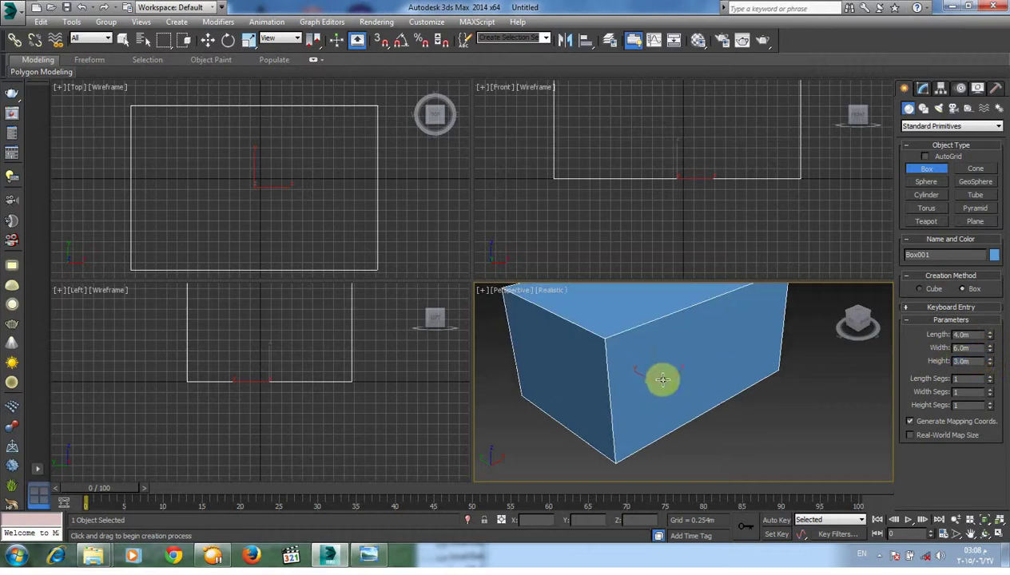
pyautogui.scroll(-5, 676, 365)
pyautogui.scroll(3, 700, 379)
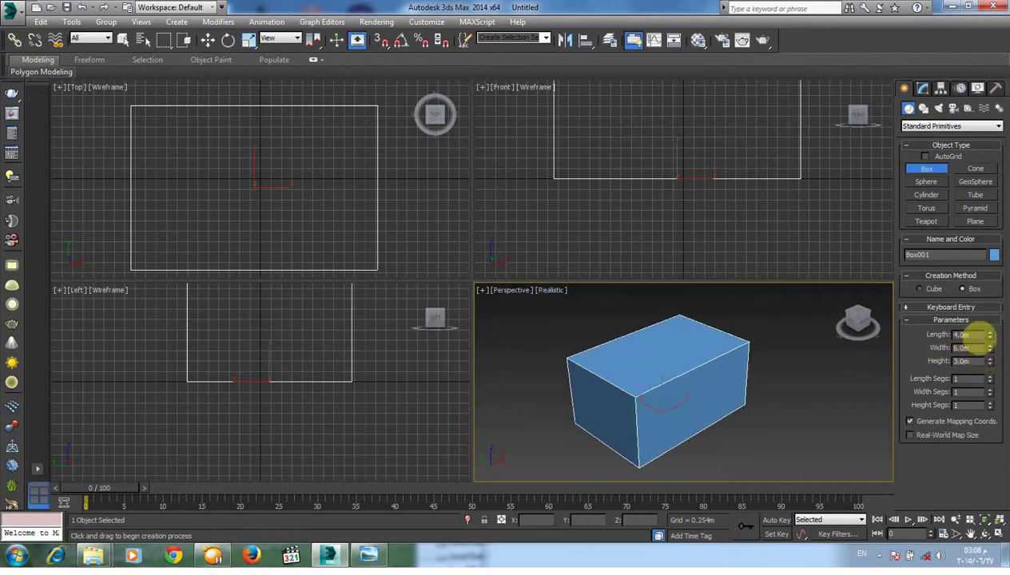
# - Change the box's length to 3 m
pyautogui.doubleClick(967, 335)
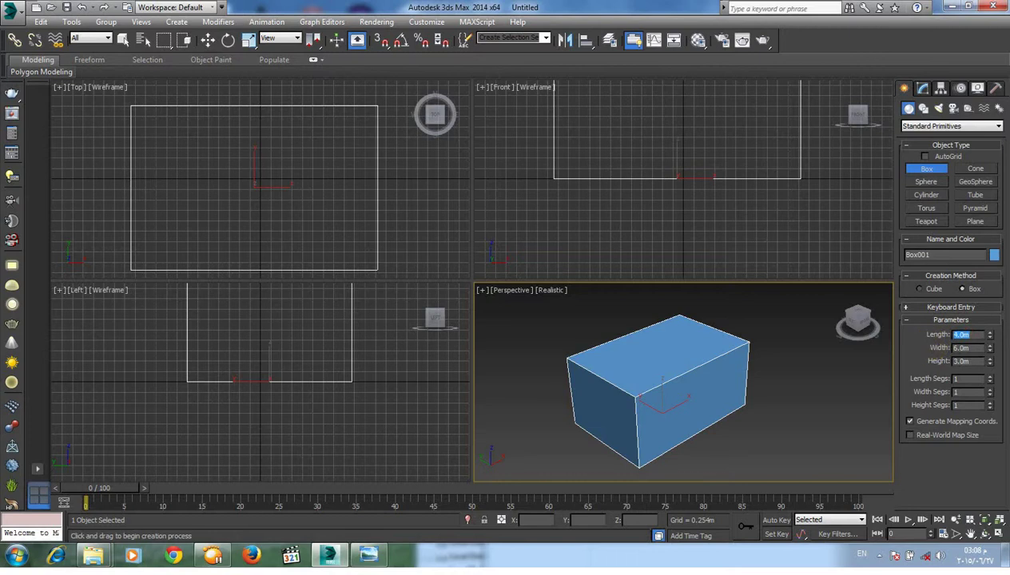
pyautogui.write('3')
pyautogui.press('Return')
pyautogui.scroll(-2, 719, 360)
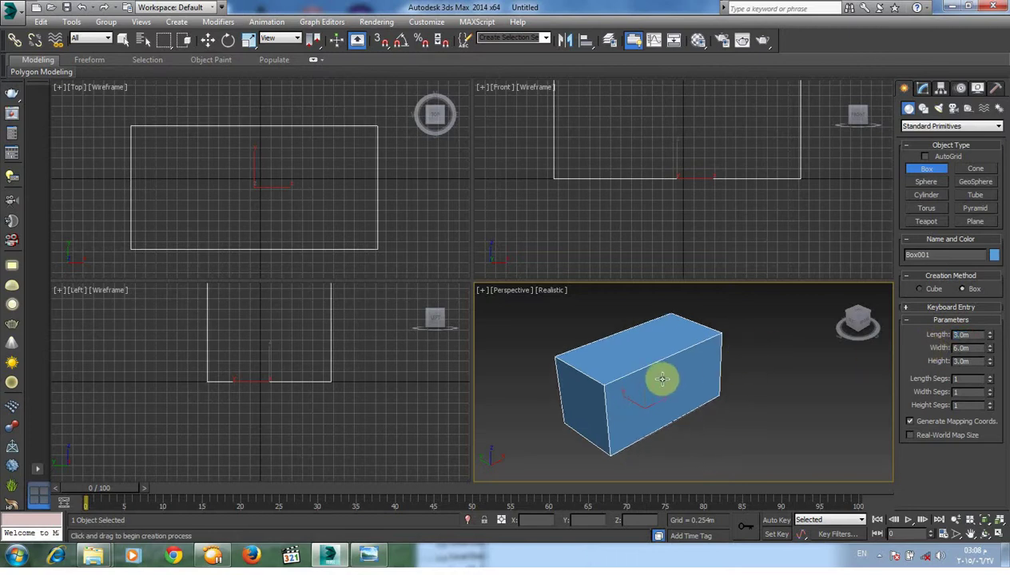
pyautogui.moveTo(778, 376); pyautogui.dragTo(721, 365, button='middle')
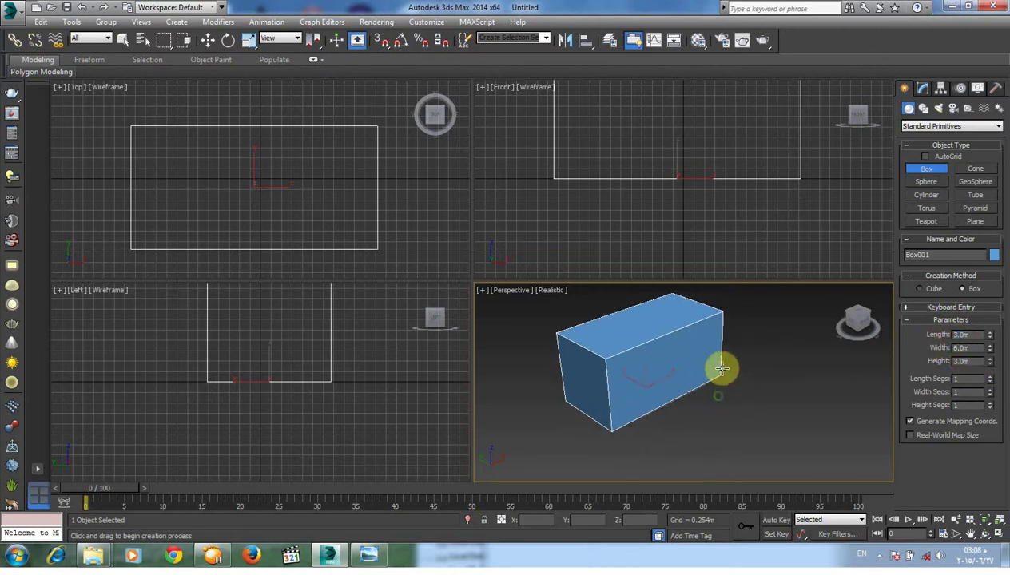
pyautogui.moveTo(647, 305); pyautogui.dragTo(685, 374, button='middle')
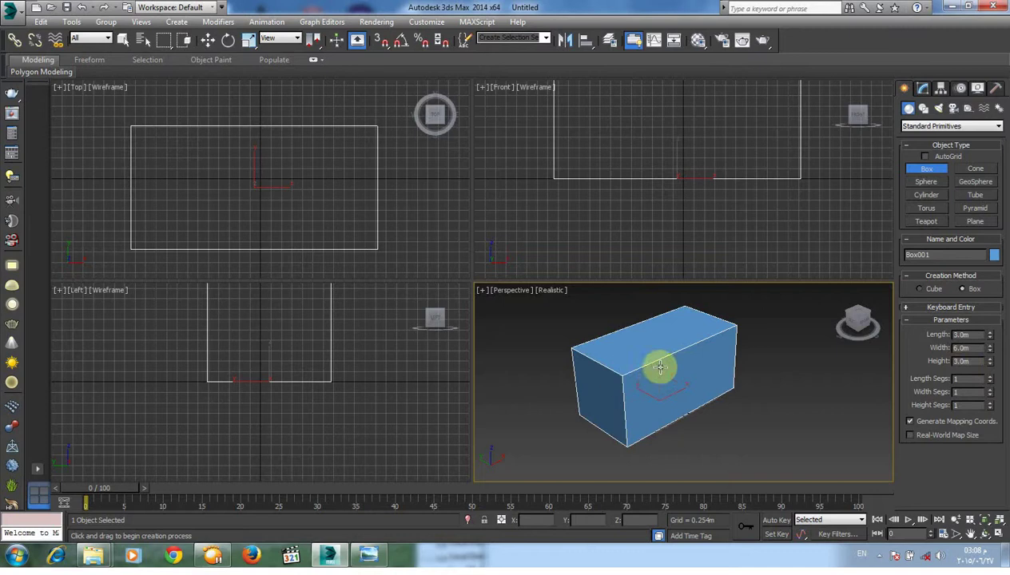
# - Check the house reference photo and convert the box to an Editable Poly
pyautogui.click(369, 555)
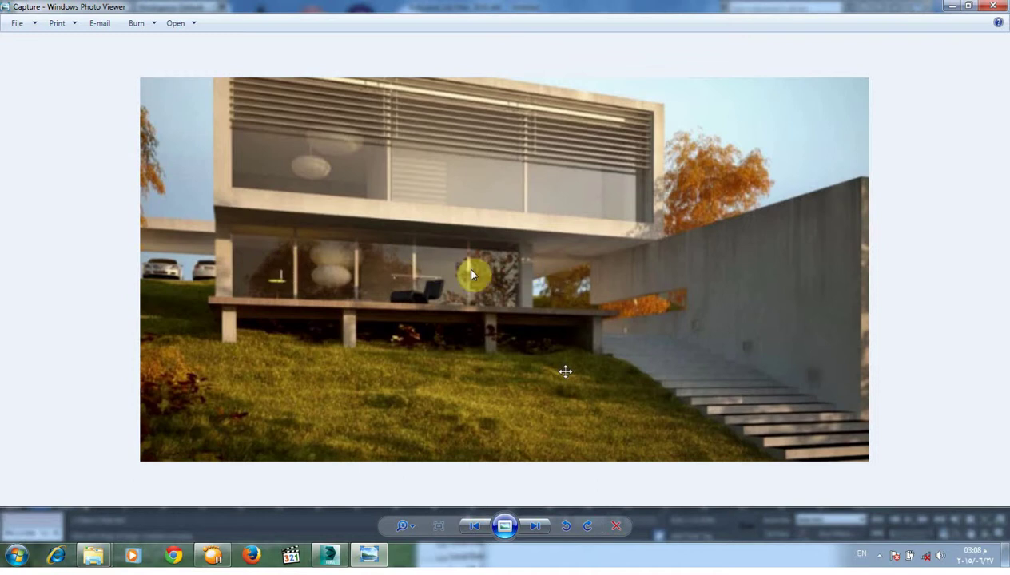
pyautogui.click(952, 6)
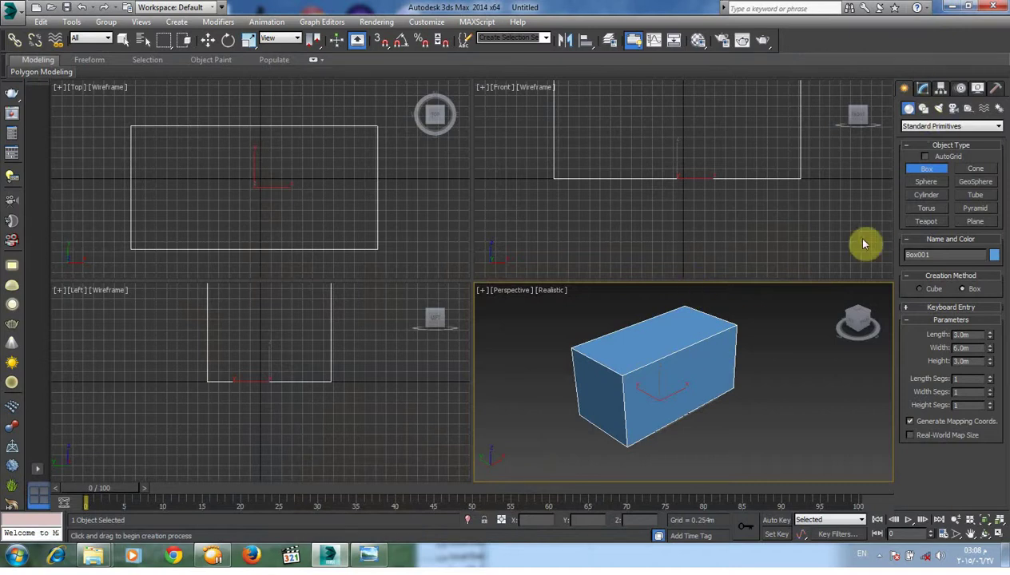
pyautogui.click(923, 88)
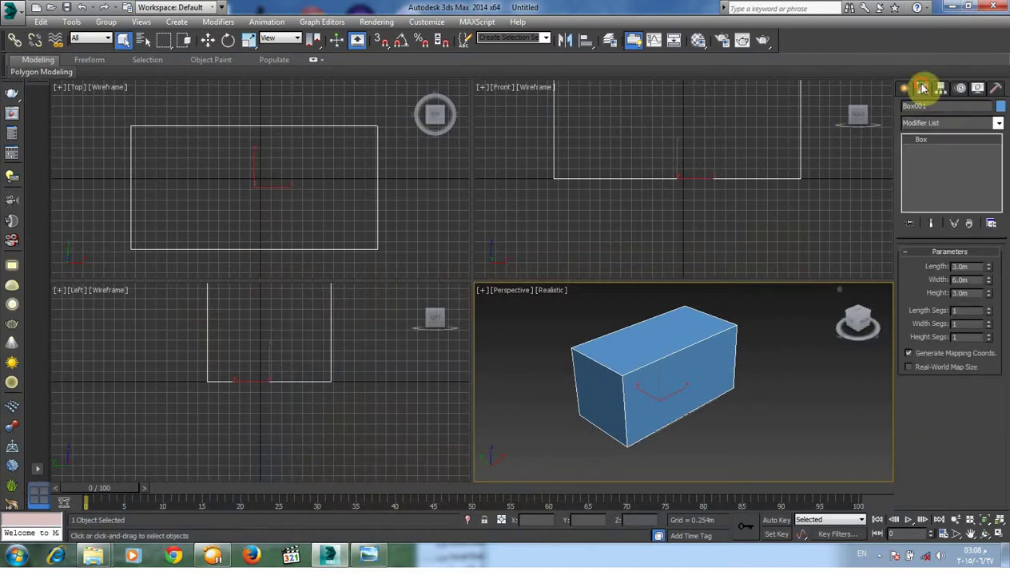
pyautogui.rightClick(944, 143)
pyautogui.click(937, 249)
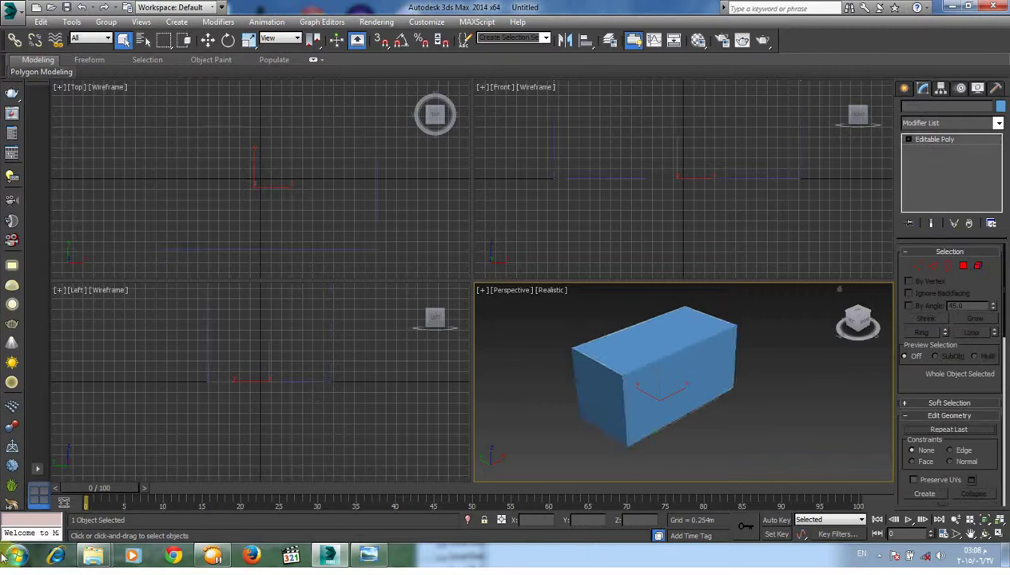
pyautogui.scroll(-2, 725, 392)
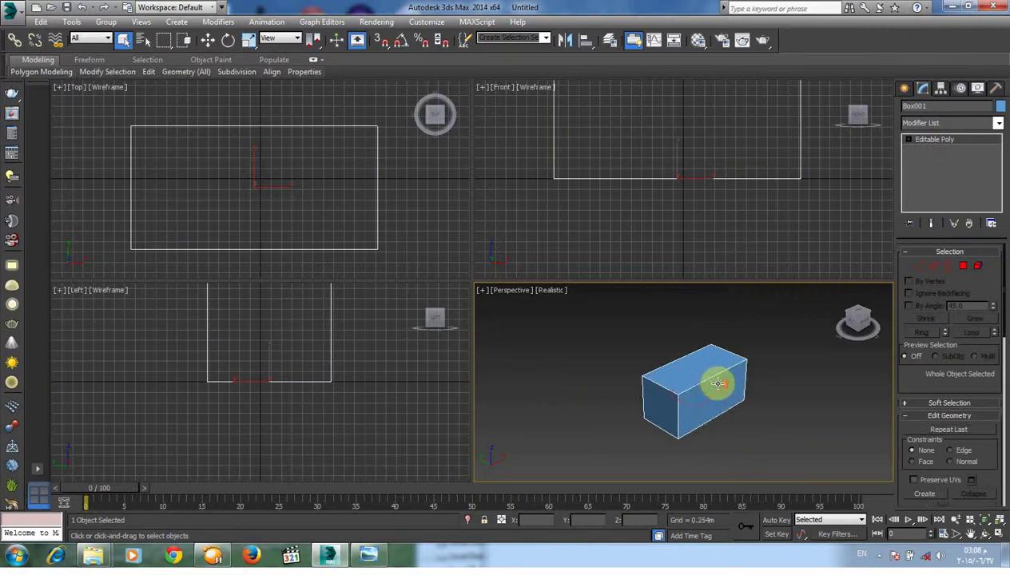
pyautogui.moveTo(717, 379); pyautogui.dragTo(695, 365, button='middle')
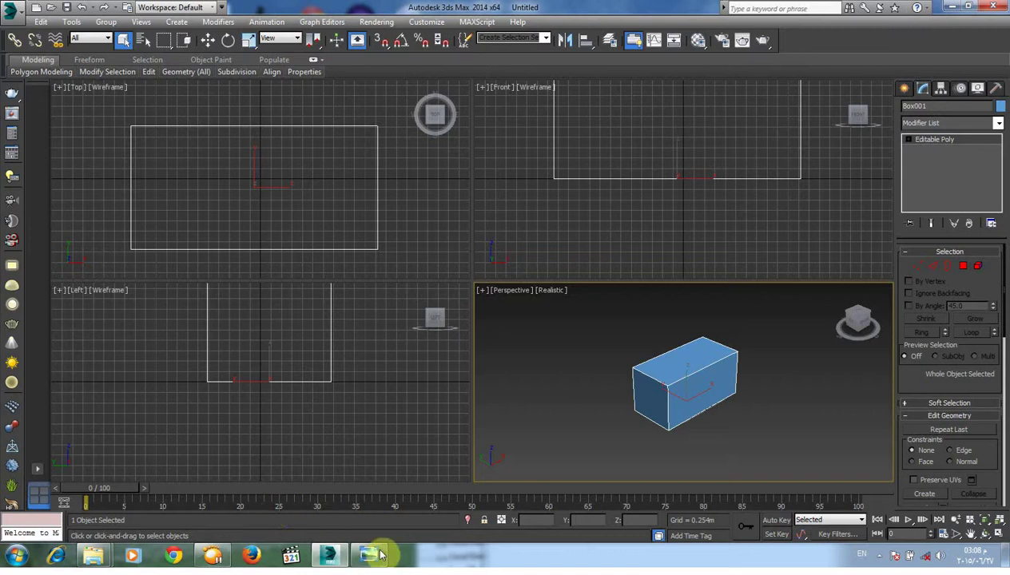
# - Extrude the box's top polygon upward by about 3.9 m for the upper storey, comparing the proportions with the house reference photo
pyautogui.click(963, 266)
pyautogui.click(667, 366)
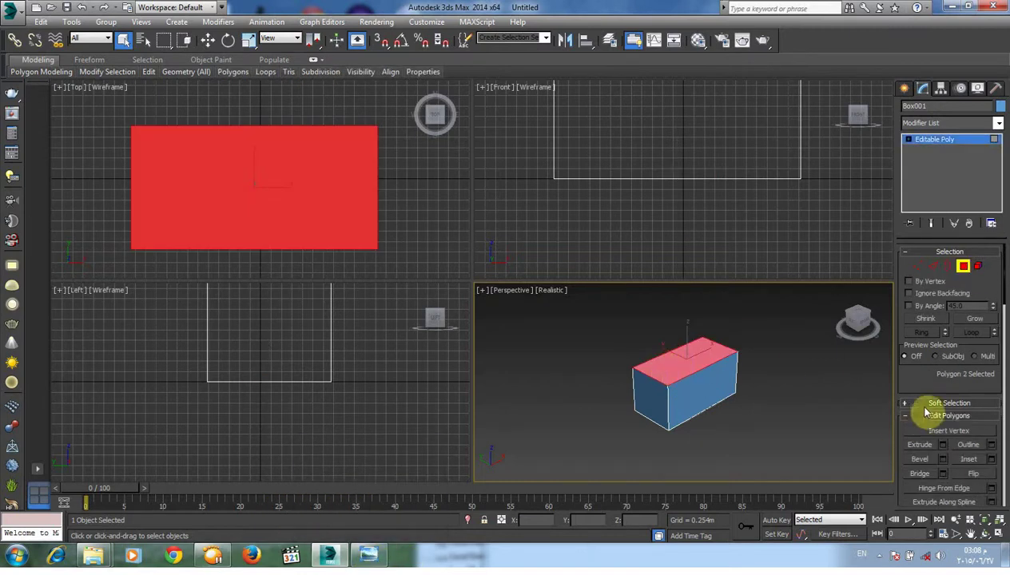
pyautogui.click(943, 445)
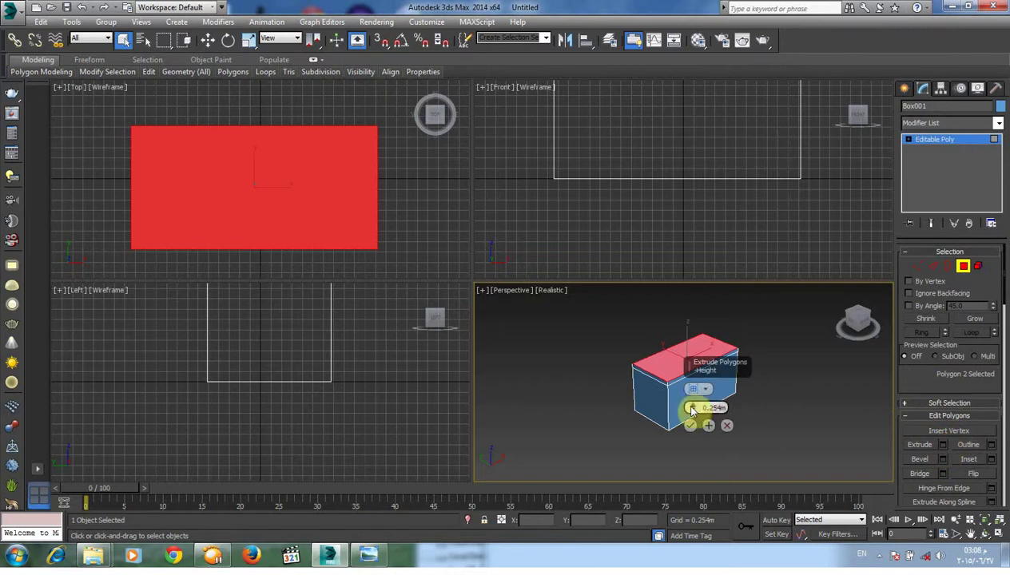
pyautogui.moveTo(693, 409); pyautogui.dragTo(708, 112)
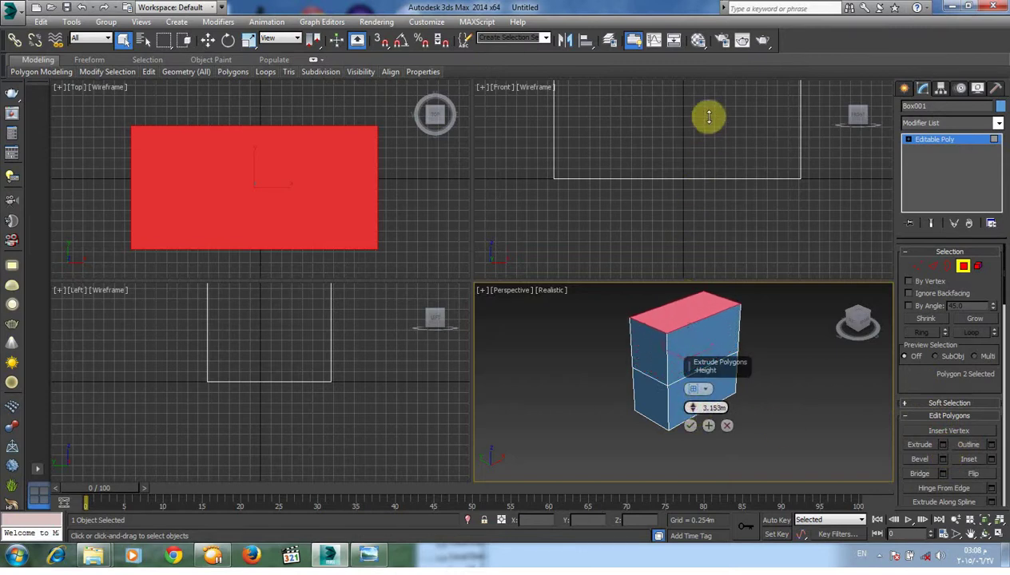
pyautogui.click(984, 534)
pyautogui.moveTo(660, 424); pyautogui.dragTo(624, 404)
pyautogui.moveTo(692, 405); pyautogui.dragTo(607, 384)
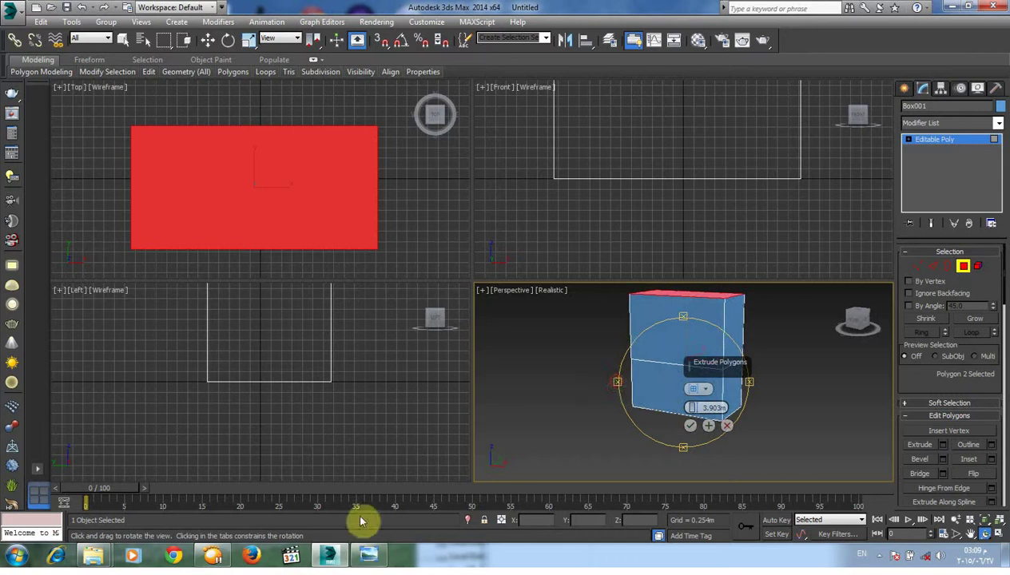
pyautogui.click(377, 561)
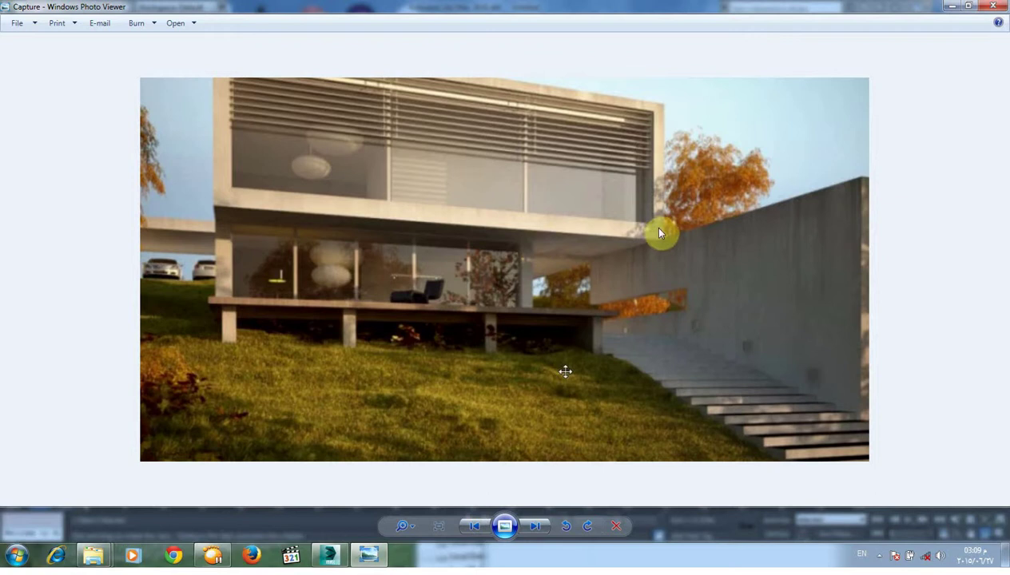
pyautogui.click(953, 7)
pyautogui.moveTo(667, 360); pyautogui.dragTo(643, 371)
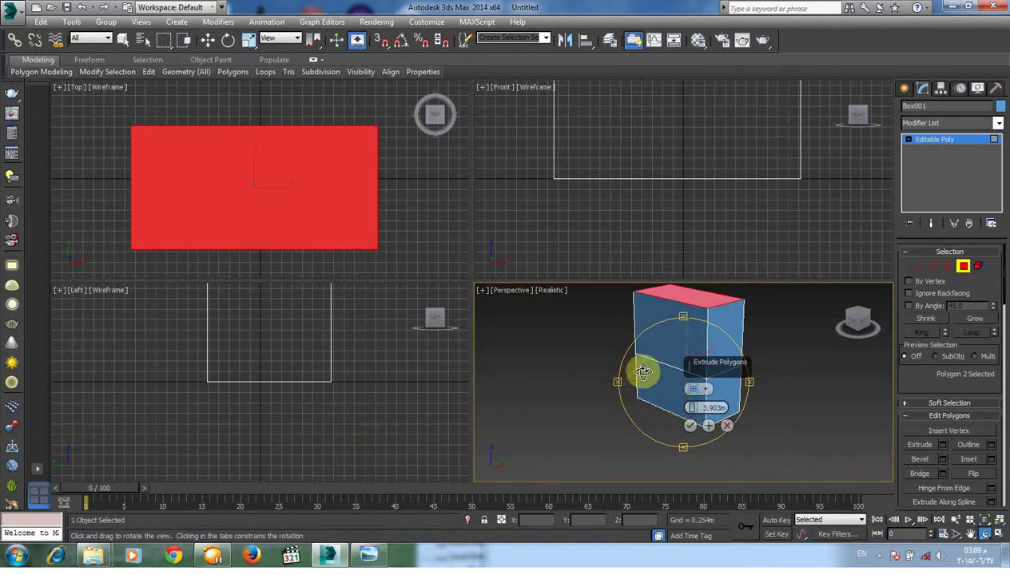
pyautogui.click(690, 426)
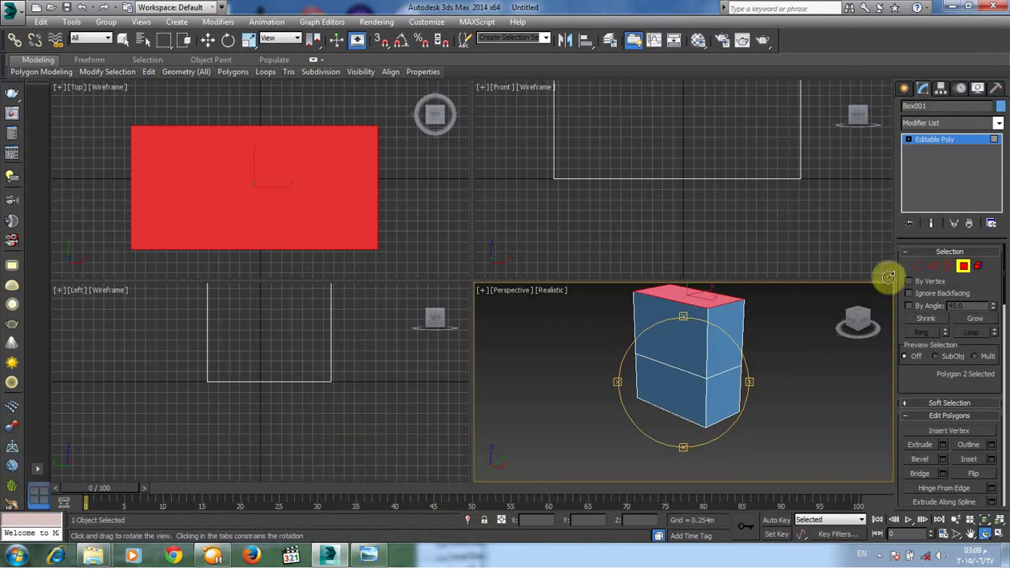
# - Extrude the upper storey's end polygon sideways by about 3.04 m as an overhang, comparing the proportions with the house reference photo
pyautogui.click(123, 39)
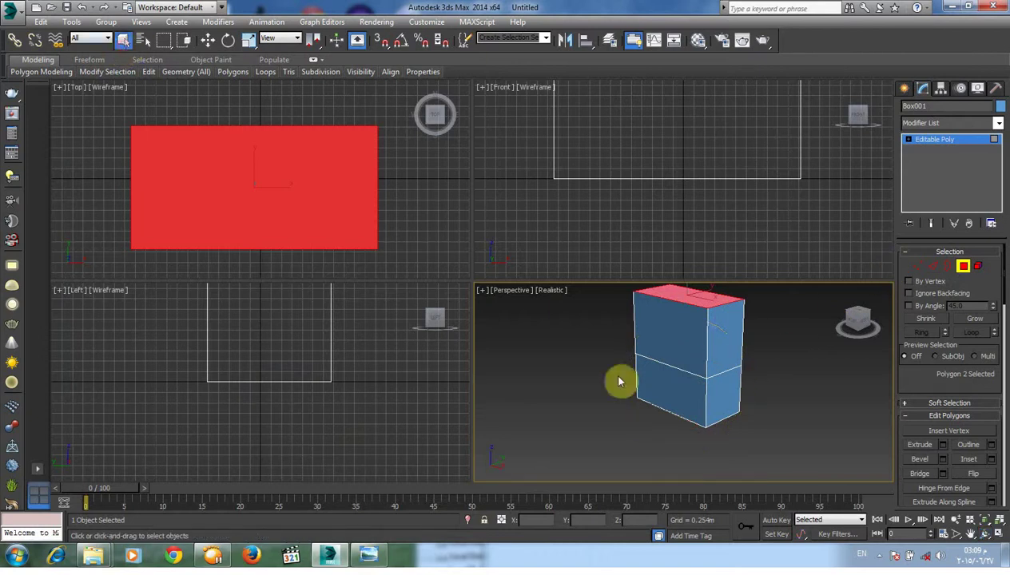
pyautogui.click(733, 339)
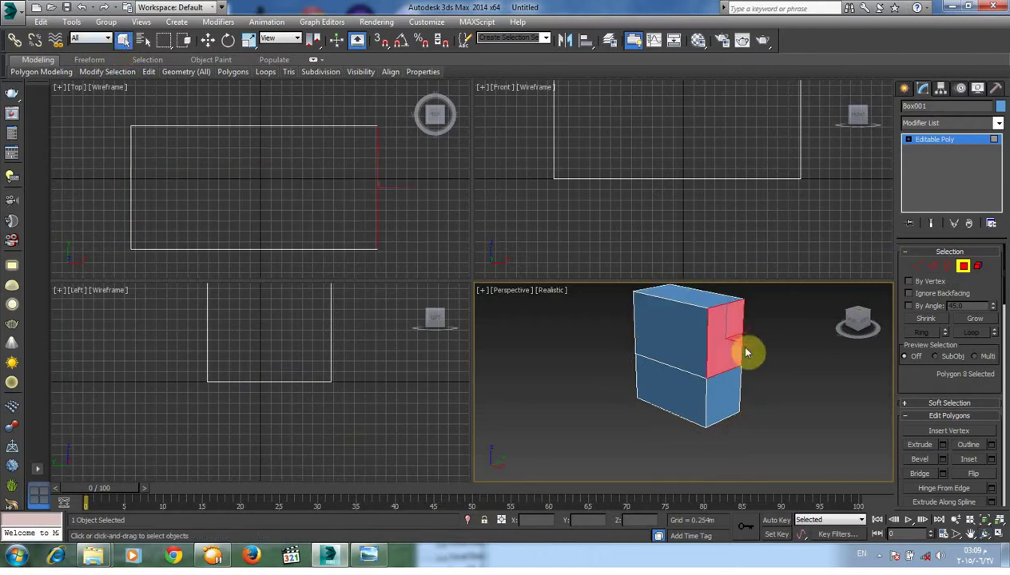
pyautogui.click(944, 446)
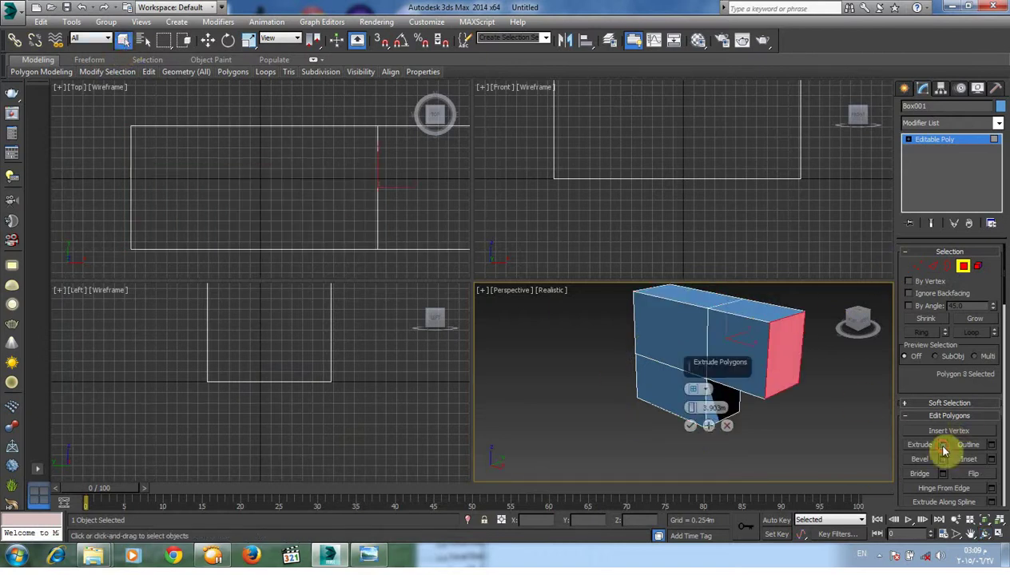
pyautogui.click(985, 534)
pyautogui.moveTo(613, 387); pyautogui.dragTo(678, 388)
pyautogui.click(372, 556)
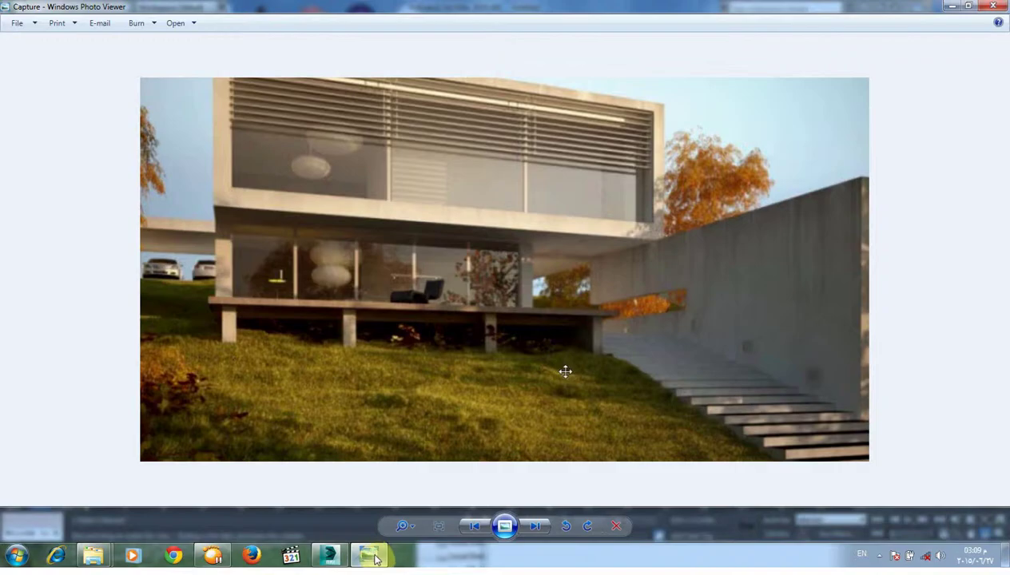
pyautogui.click(372, 556)
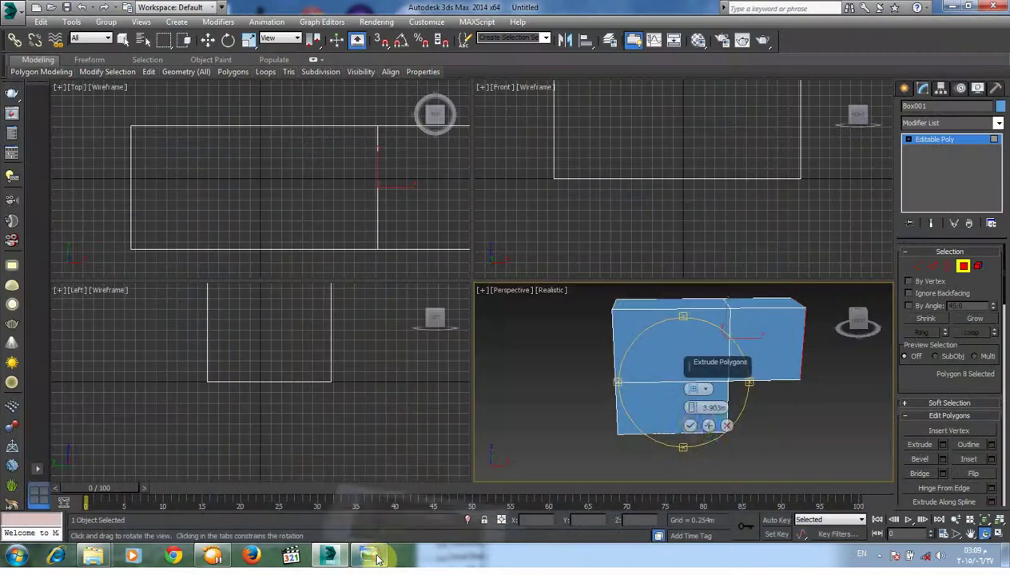
pyautogui.moveTo(692, 414)
pyautogui.mouseDown()
pyautogui.moveTo(676, 501)
pyautogui.moveTo(677, 437)
pyautogui.moveTo(705, 419)
pyautogui.mouseUp()
pyautogui.click(689, 427)
# - Remove the edge loop running around the upper storey where the side overhang begins
pyautogui.moveTo(748, 321); pyautogui.dragTo(745, 342)
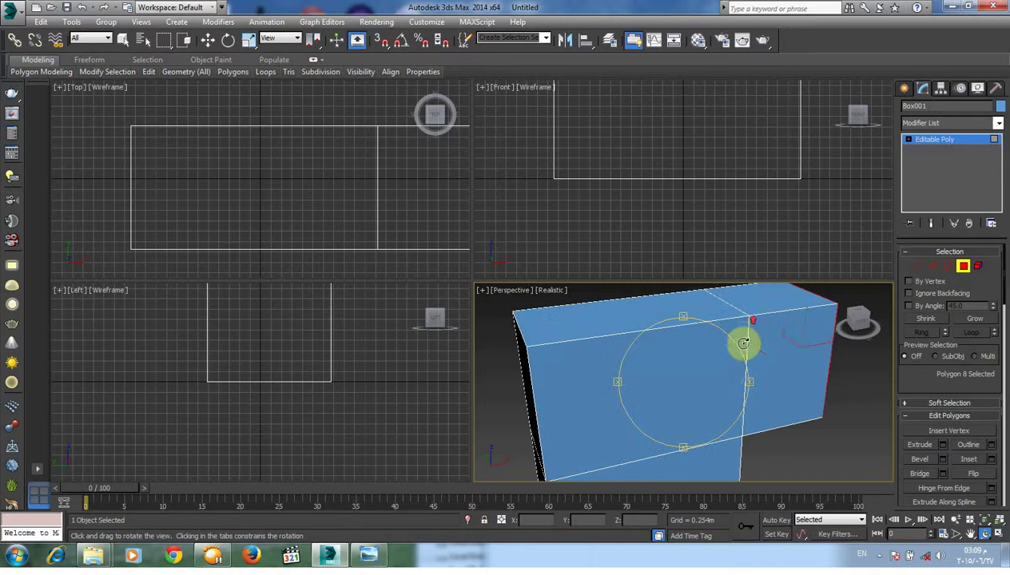
pyautogui.click(931, 271)
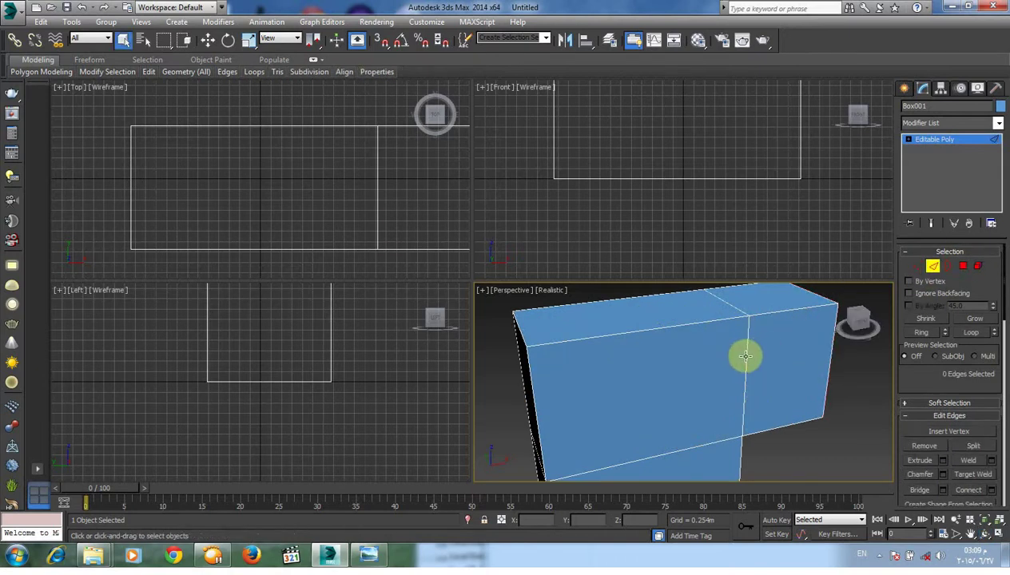
pyautogui.click(973, 334)
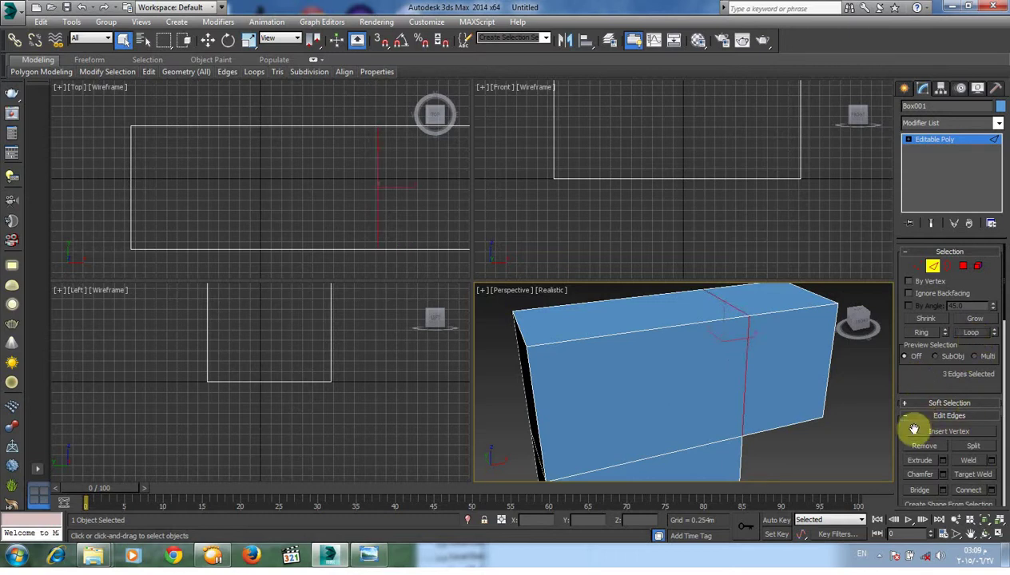
pyautogui.click(916, 453)
pyautogui.scroll(3, 715, 368)
pyautogui.press('z')
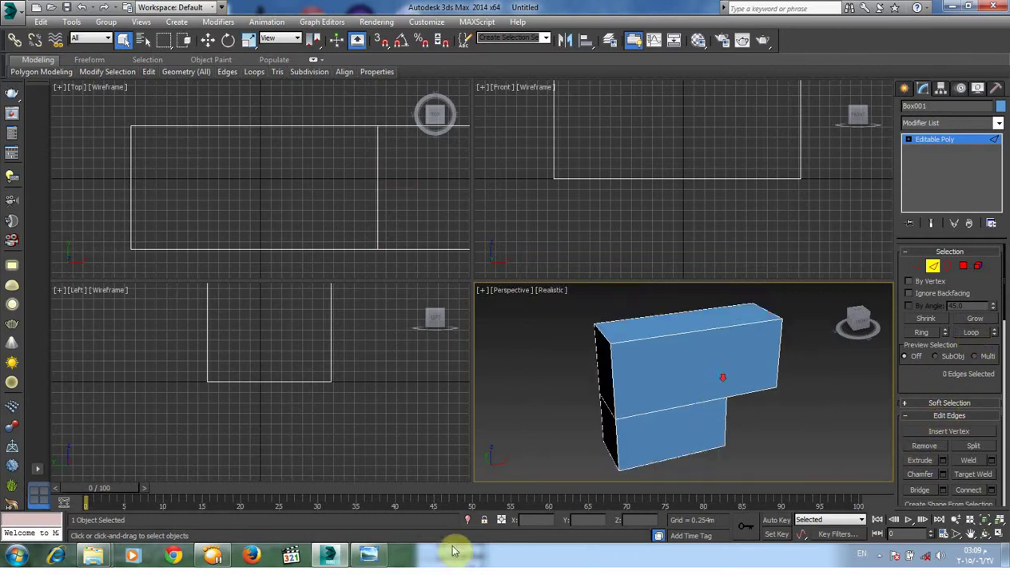
# - Check the house reference photo and extrude the upper storey's long front polygon outward by about 0.8 m
pyautogui.click(367, 556)
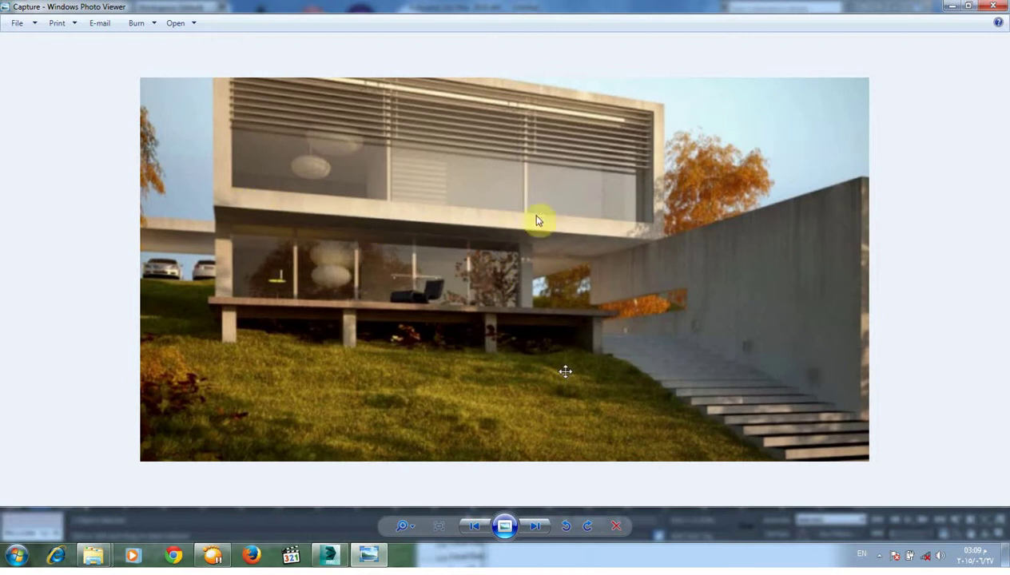
pyautogui.click(952, 7)
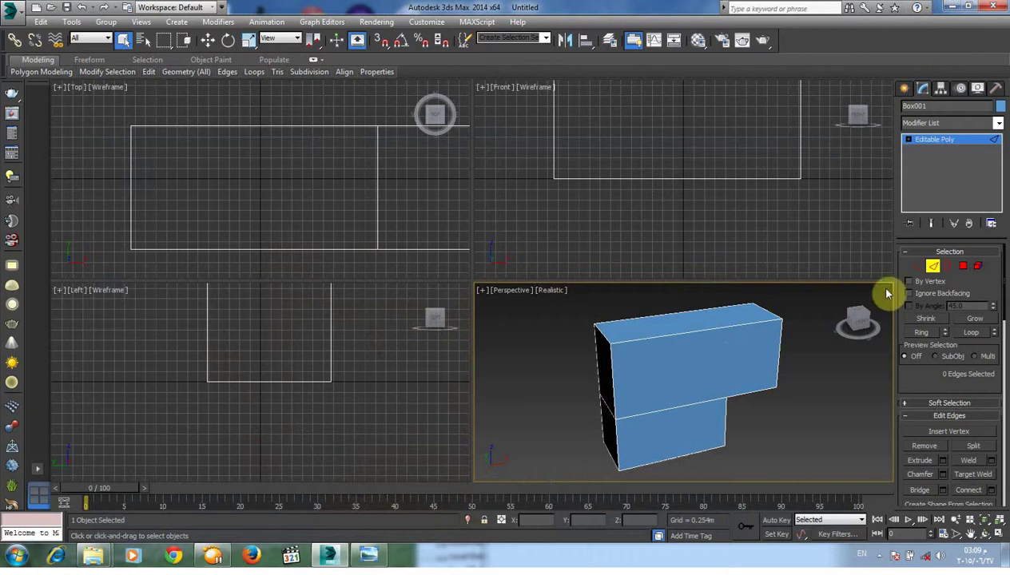
pyautogui.click(966, 266)
pyautogui.click(656, 363)
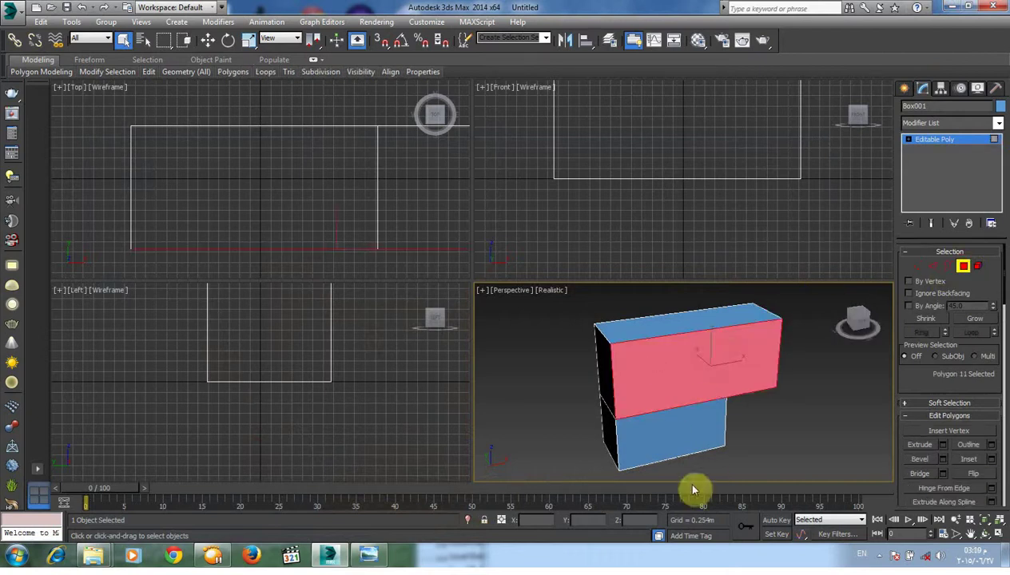
pyautogui.click(942, 446)
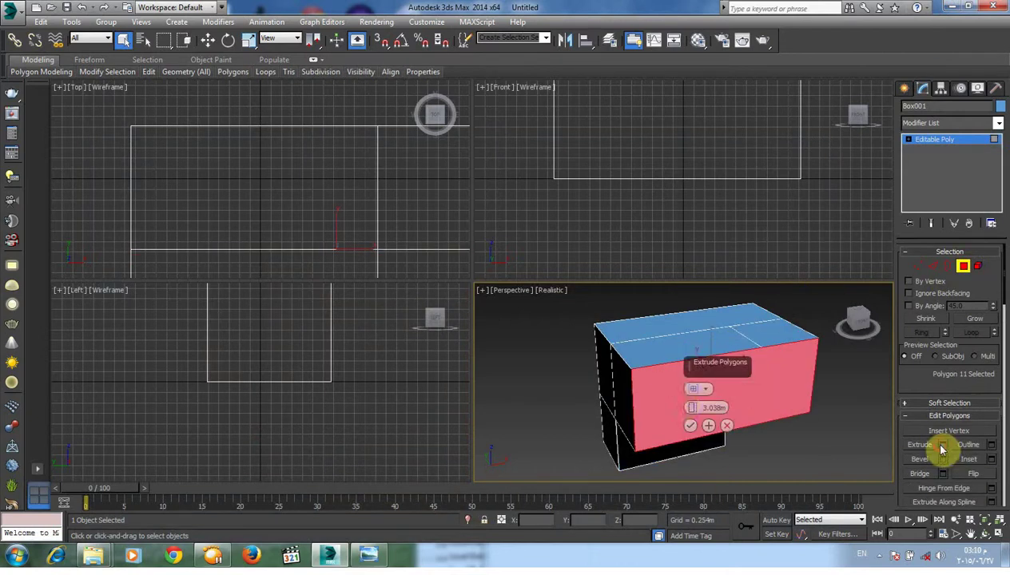
pyautogui.moveTo(690, 426); pyautogui.dragTo(707, 80)
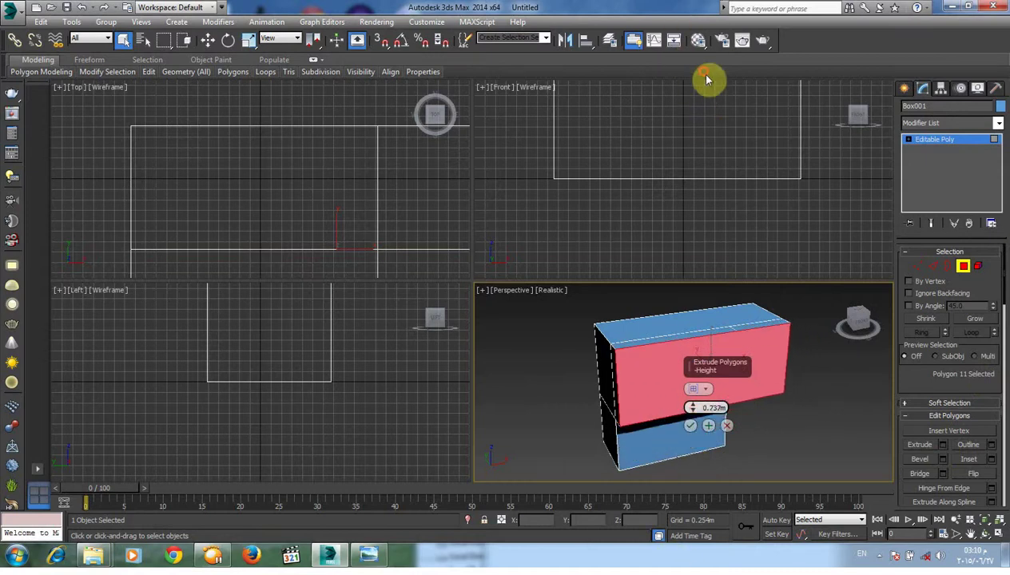
pyautogui.click(985, 534)
pyautogui.moveTo(647, 379); pyautogui.dragTo(717, 348)
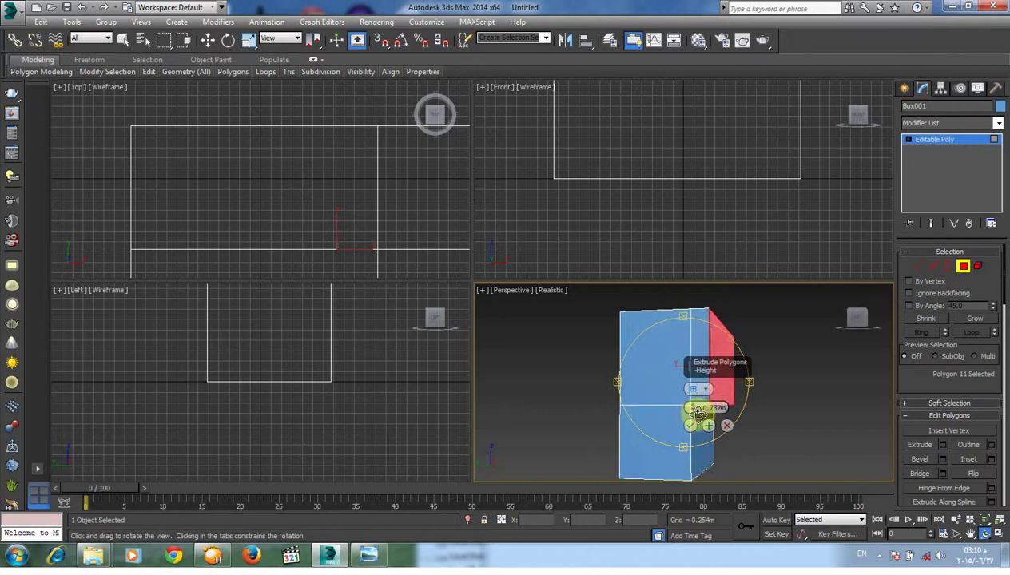
pyautogui.moveTo(697, 409); pyautogui.dragTo(667, 388)
pyautogui.click(690, 425)
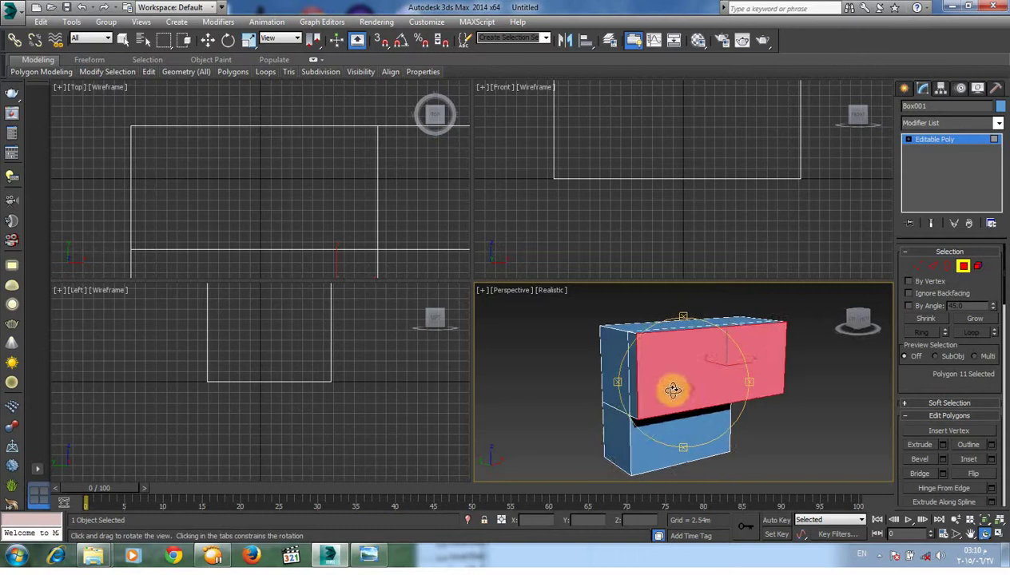
# - Compare the model with the house reference photo and remove the edge loop left by the front extrusion on the upper storey
pyautogui.click(368, 557)
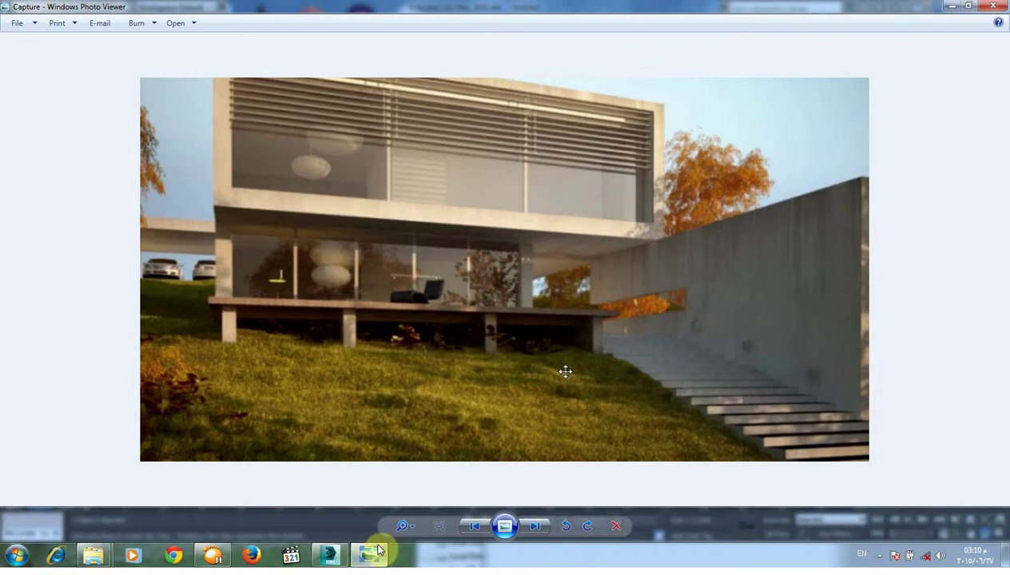
pyautogui.click(330, 556)
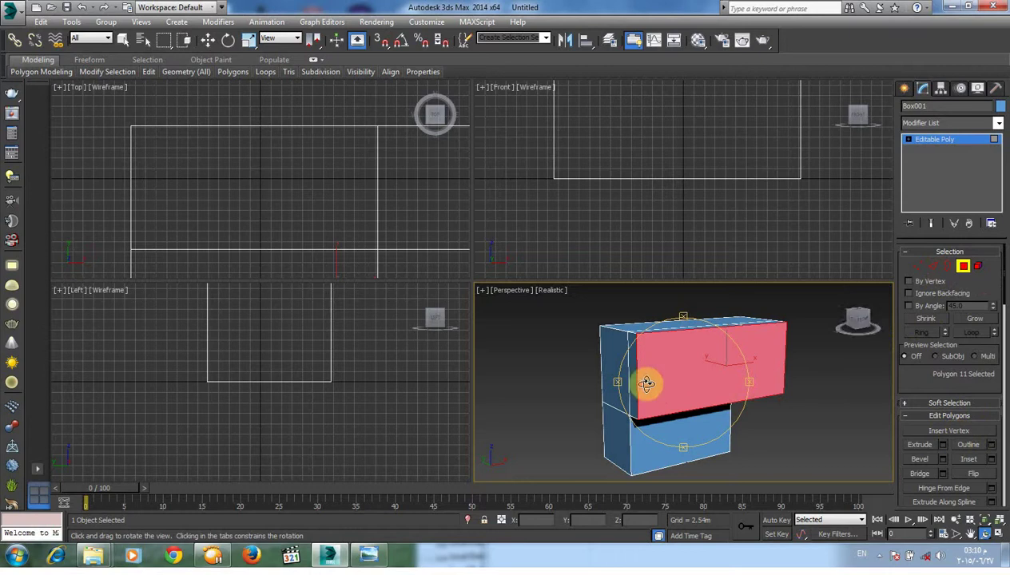
pyautogui.moveTo(647, 378); pyautogui.dragTo(697, 387)
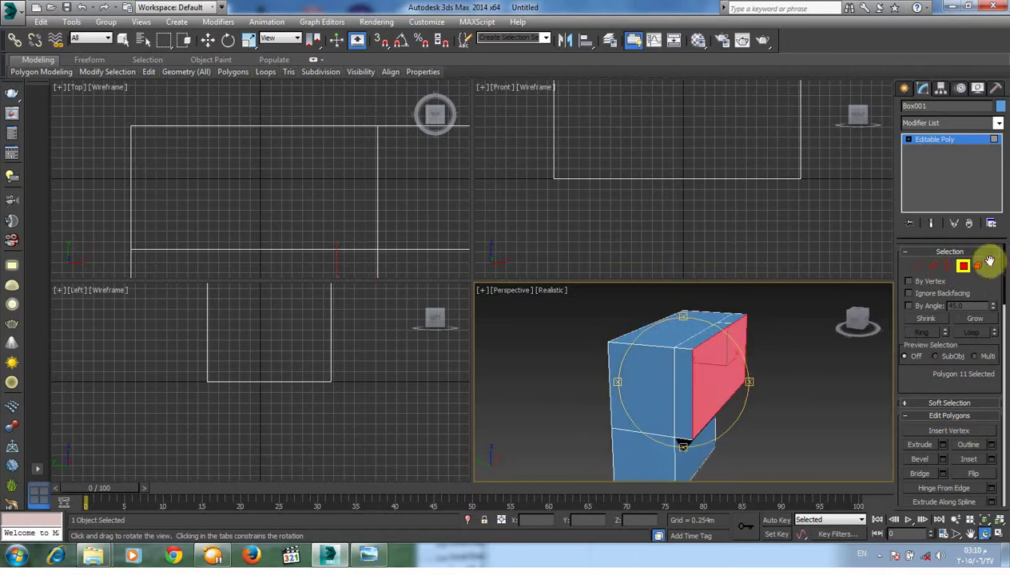
pyautogui.click(931, 271)
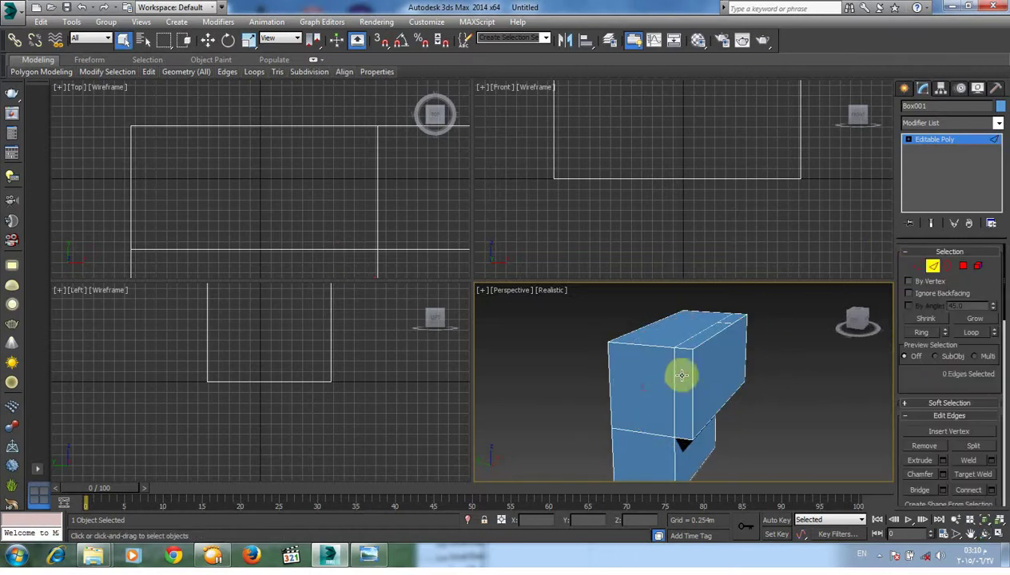
pyautogui.click(975, 333)
pyautogui.click(927, 447)
# - Remove the two leftover connected edges near the corner of the upper storey's top face
pyautogui.scroll(6, 722, 339)
pyautogui.scroll(-2, 731, 378)
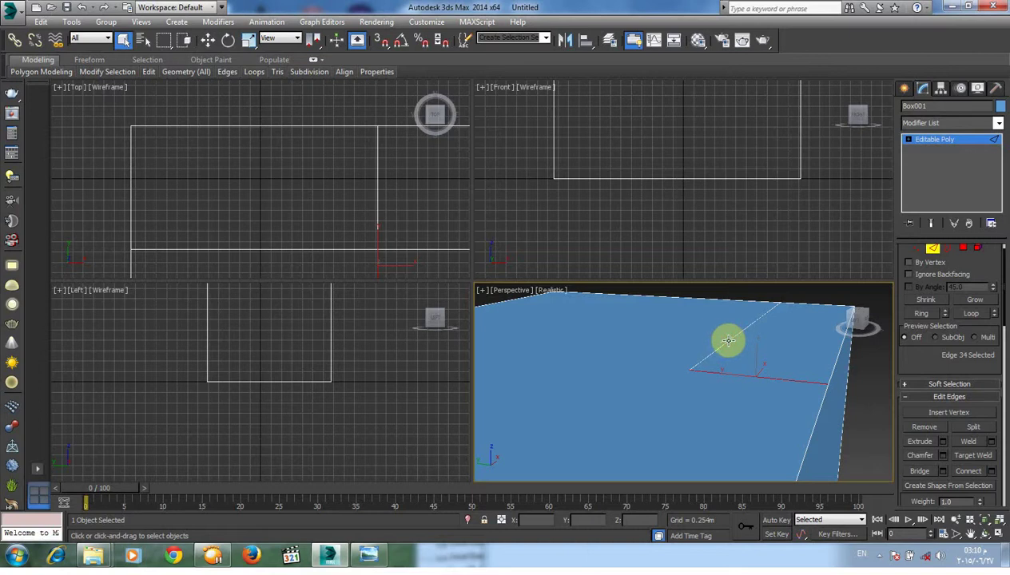
pyautogui.keyDown('ctrl'); pyautogui.click(729, 341); pyautogui.keyUp('ctrl')
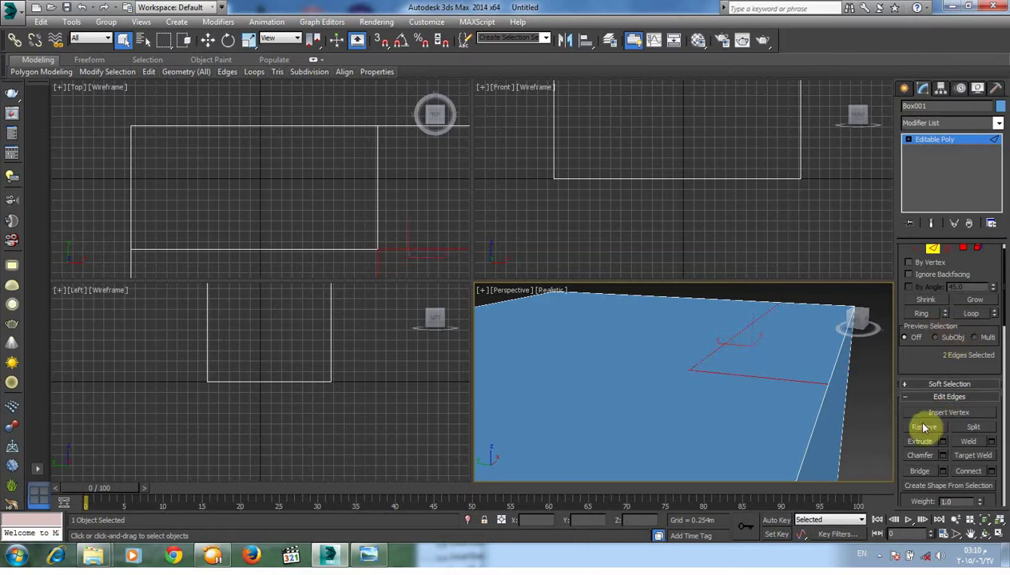
pyautogui.scroll(-1, 915, 415)
pyautogui.click(790, 391)
pyautogui.scroll(-5, 788, 386)
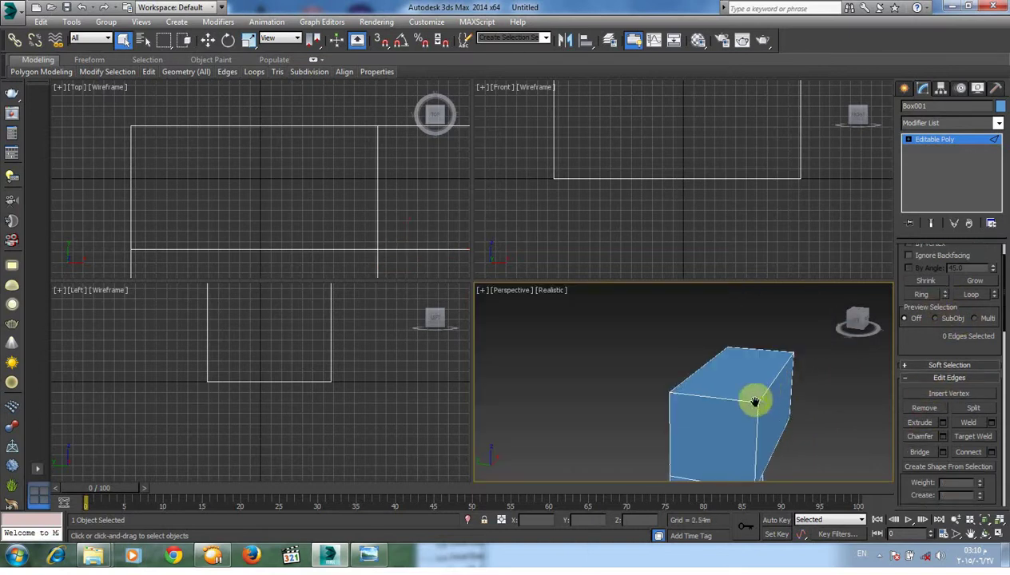
# - Inset the upper storey's front polygon by 0.254 m to form the facade frame, checking it against the house reference photo
pyautogui.click(984, 533)
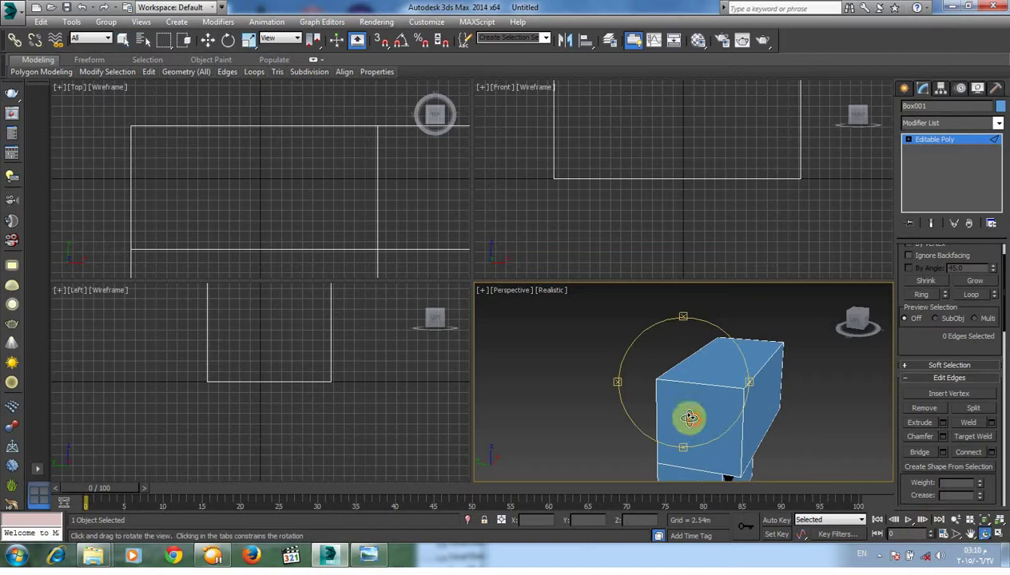
pyautogui.moveTo(676, 416); pyautogui.dragTo(644, 412)
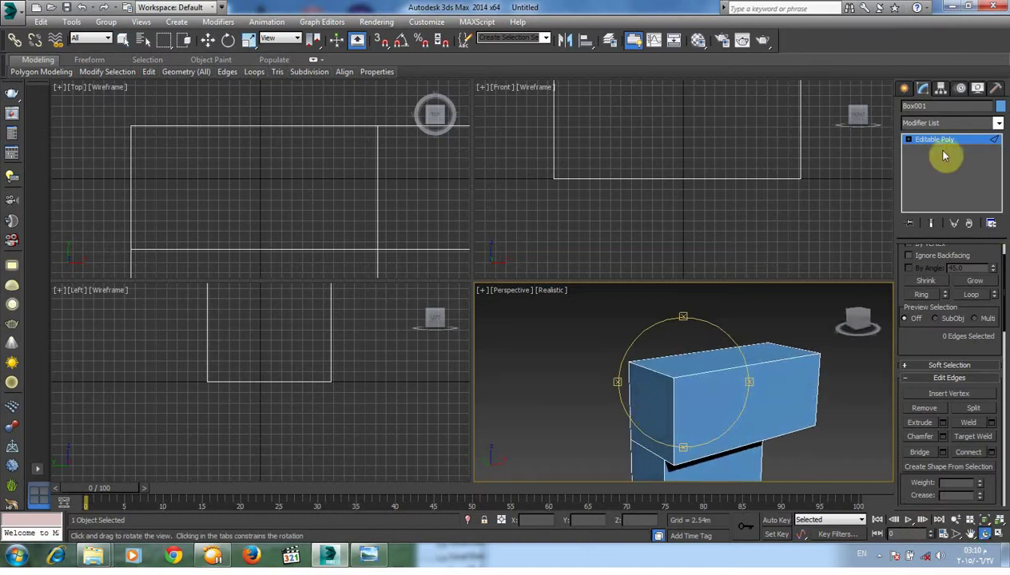
pyautogui.click(964, 266)
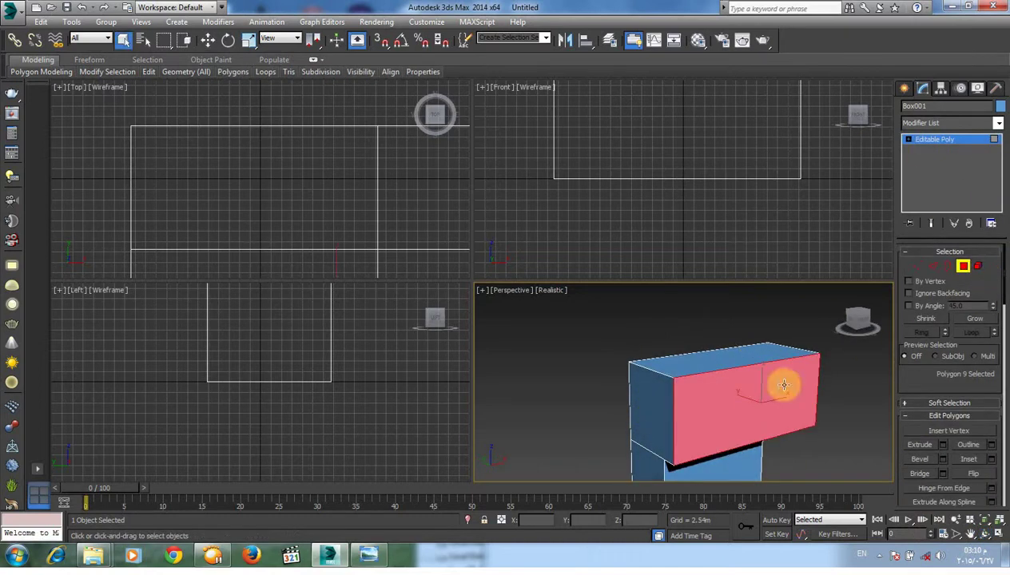
pyautogui.click(994, 459)
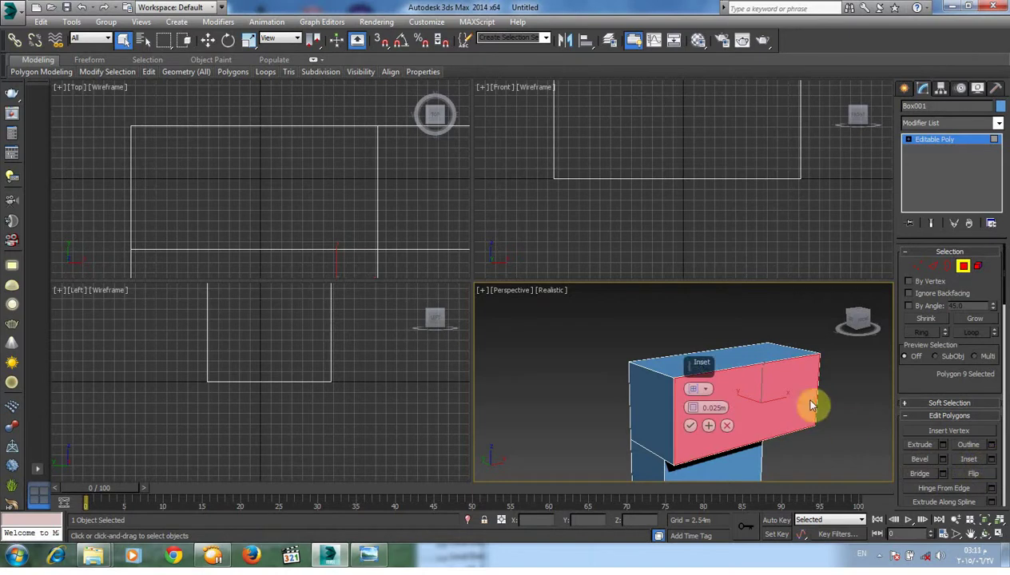
pyautogui.click(372, 555)
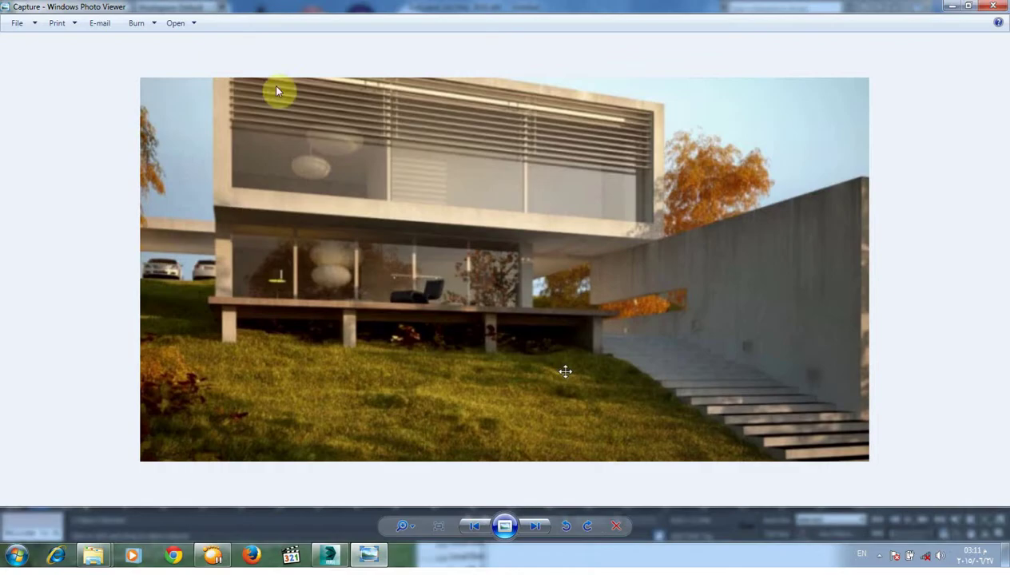
pyautogui.click(950, 7)
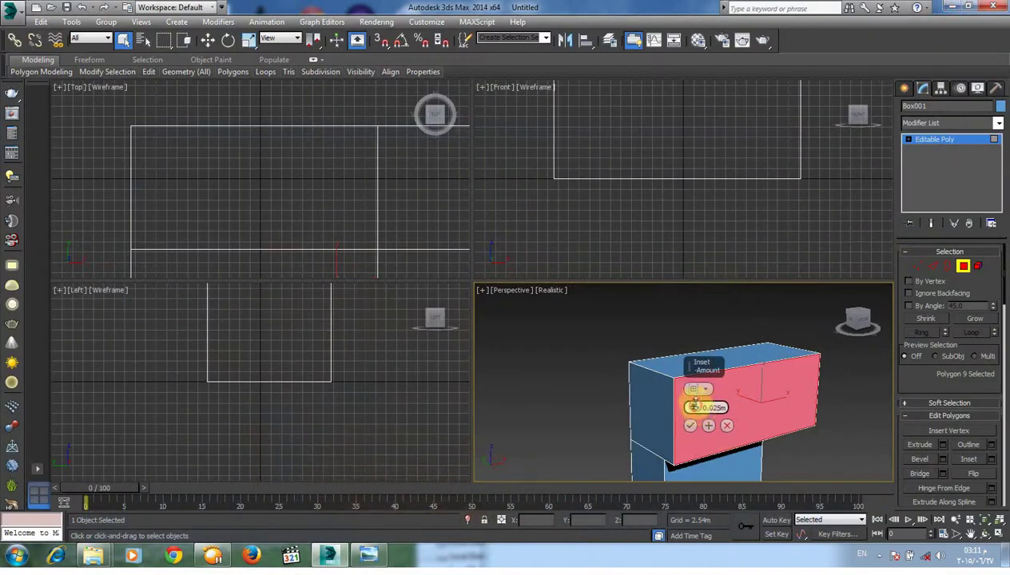
pyautogui.moveTo(693, 406)
pyautogui.mouseDown()
pyautogui.moveTo(701, 372)
pyautogui.moveTo(694, 423)
pyautogui.moveTo(698, 409)
pyautogui.mouseUp()
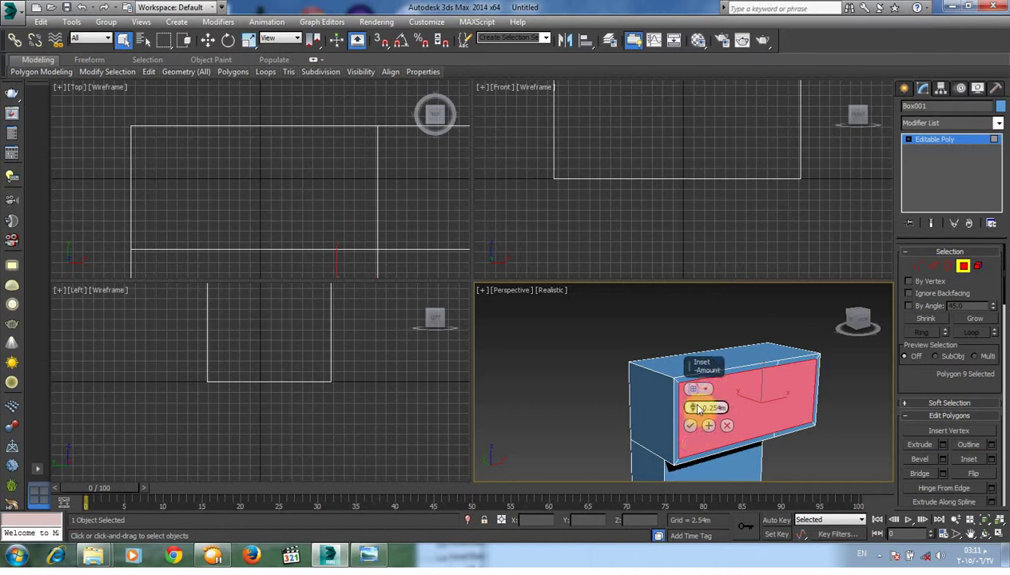
pyautogui.click(690, 425)
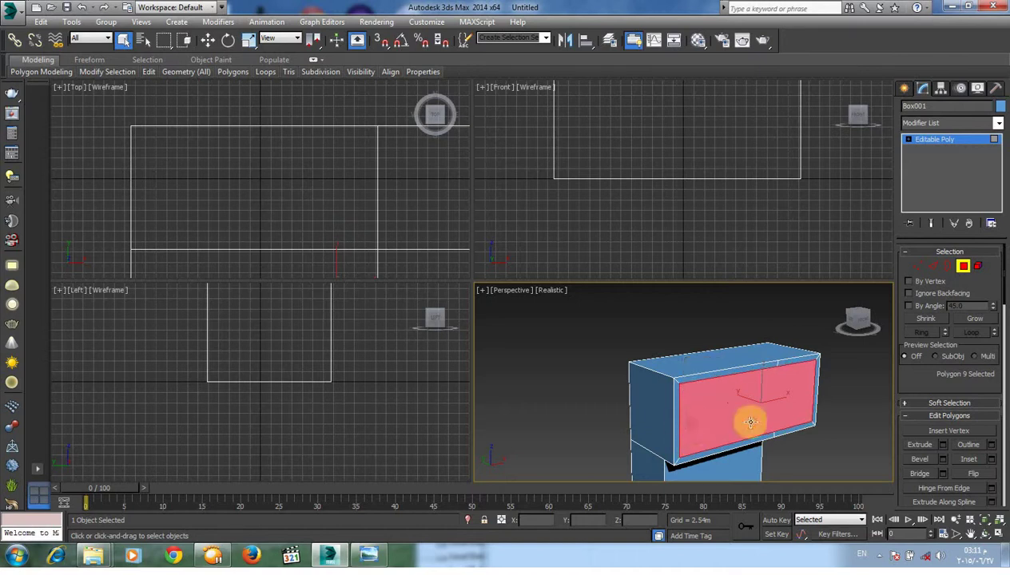
# - Extrude the inset front polygon inward by about 0.32 m to recess the facade, and view the house reference photo again
pyautogui.click(943, 448)
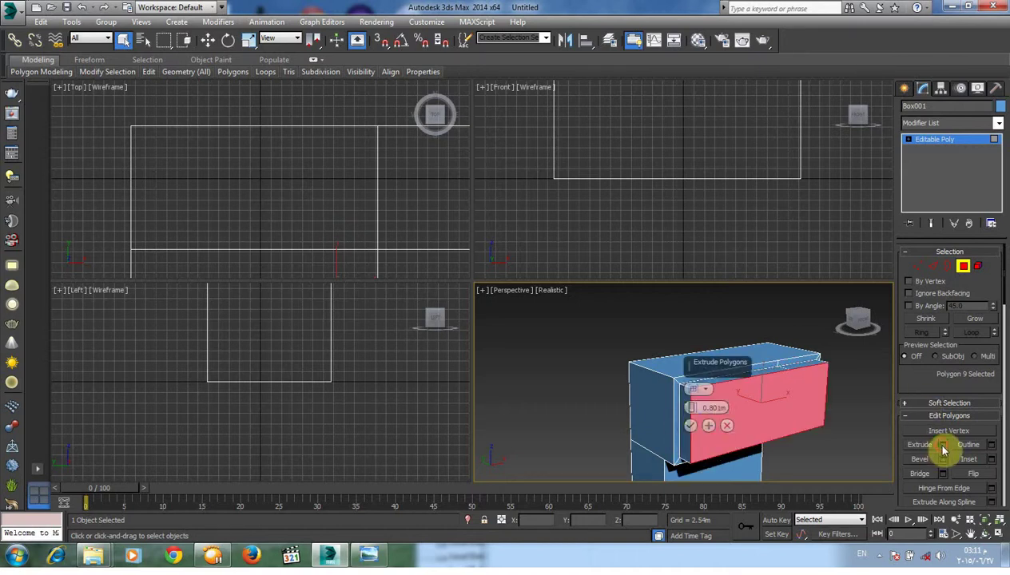
pyautogui.moveTo(692, 412); pyautogui.dragTo(703, 518)
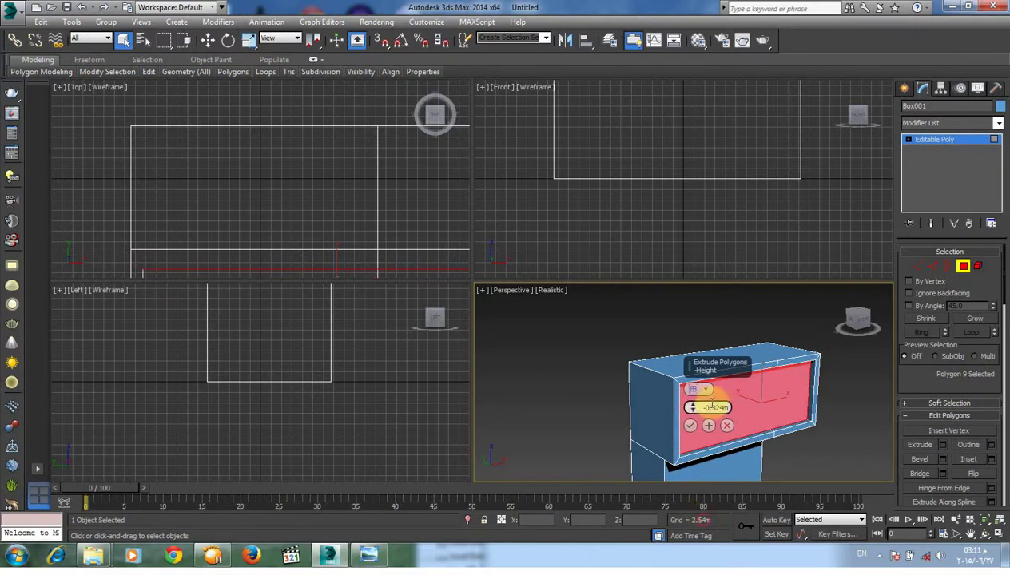
pyautogui.click(691, 428)
pyautogui.moveTo(691, 427); pyautogui.dragTo(716, 374, button='middle')
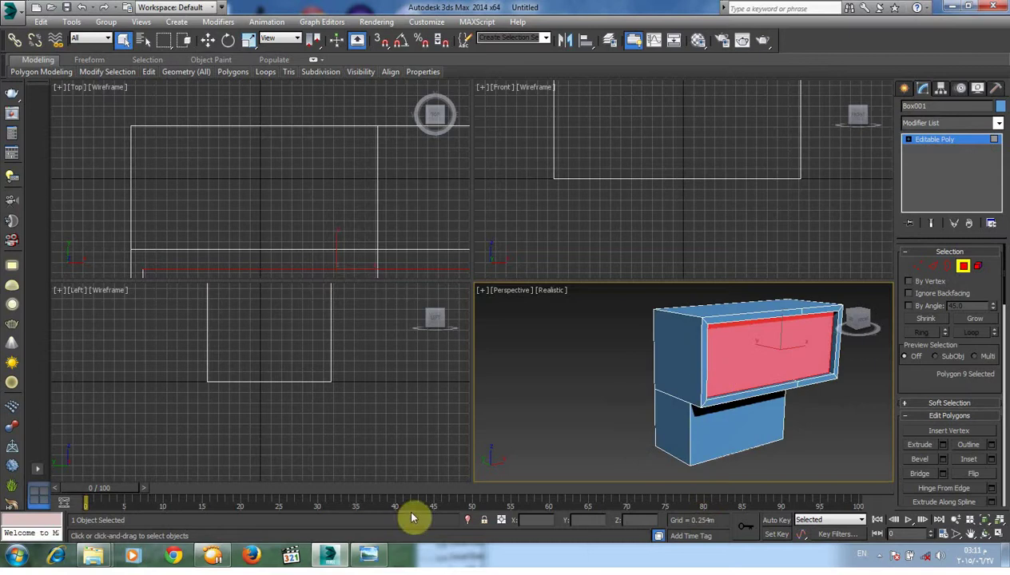
pyautogui.click(368, 558)
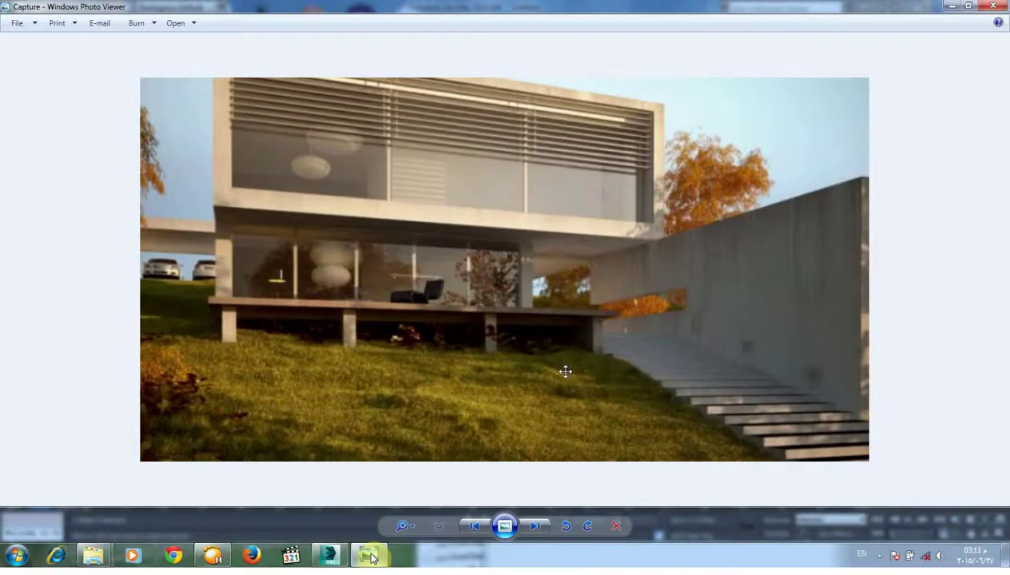
# - Check the house reference photo and inset the lower storey's front polygon by 0.196 m to form its frame
pyautogui.click(369, 557)
pyautogui.click(368, 557)
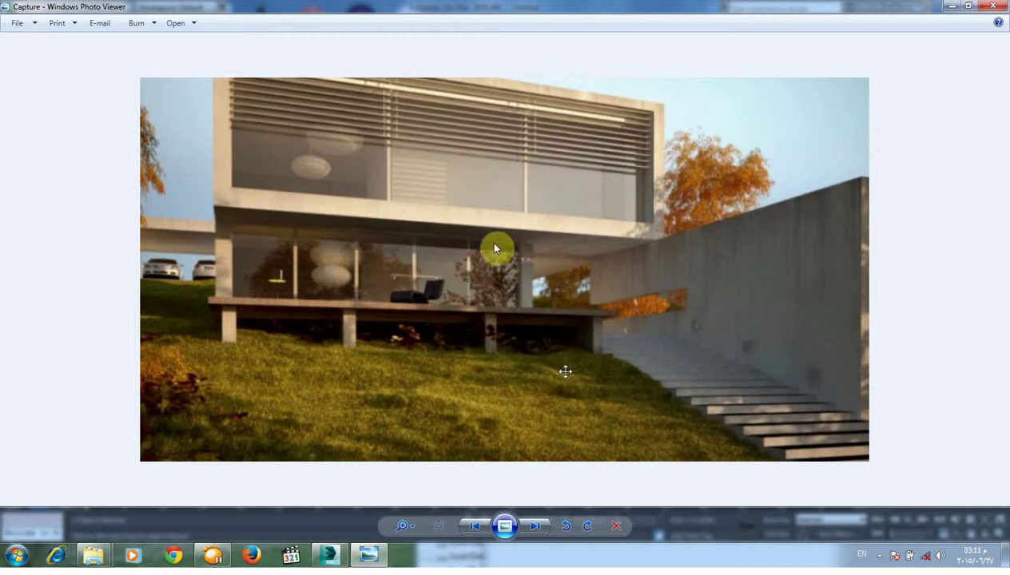
pyautogui.click(951, 8)
pyautogui.click(719, 424)
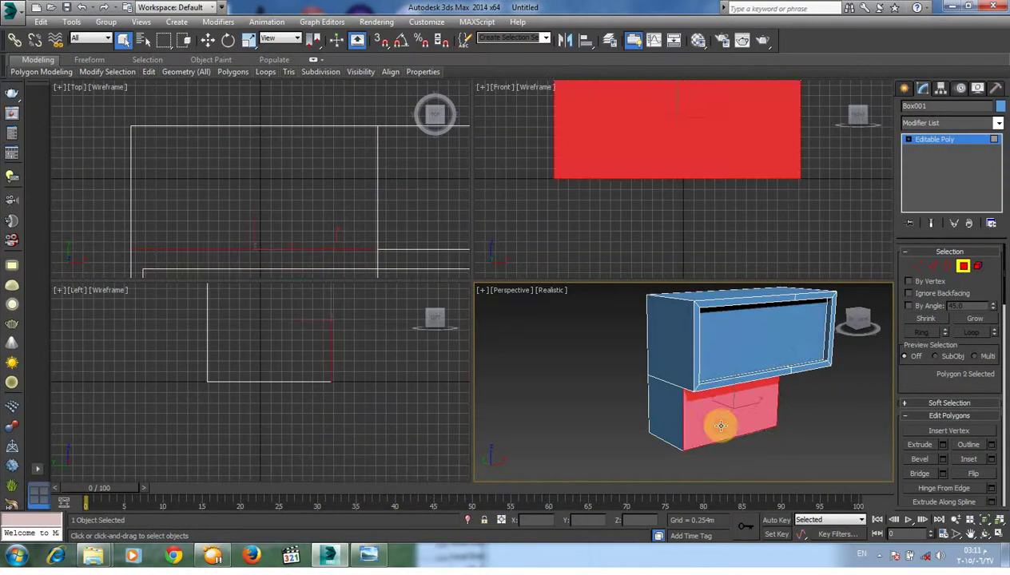
pyautogui.click(991, 461)
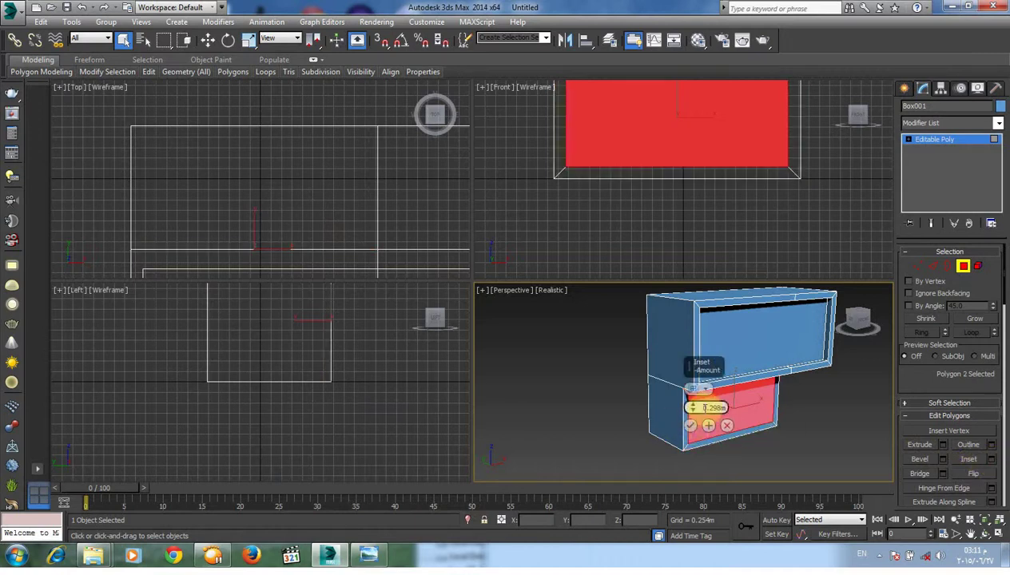
pyautogui.moveTo(692, 409); pyautogui.dragTo(693, 417)
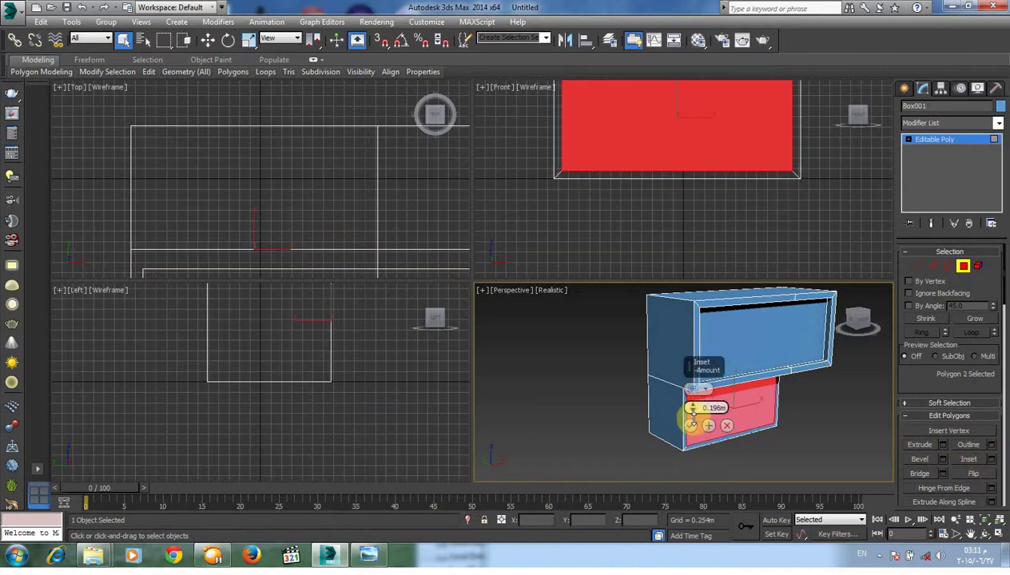
pyautogui.click(691, 428)
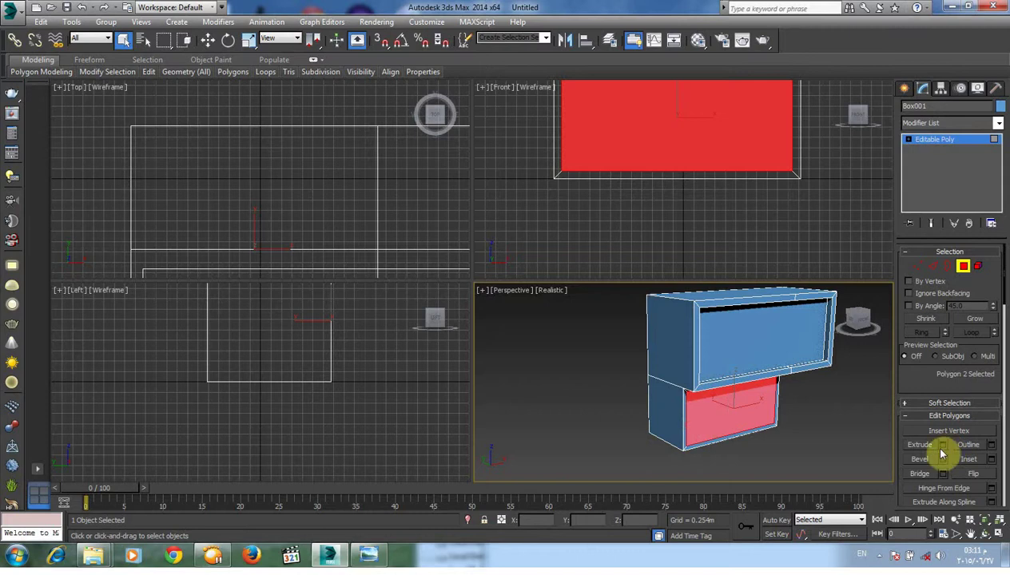
# - Extrude the lower storey's inset front polygon inward by 0.324 m and compare the result with the house reference photo
pyautogui.click(943, 445)
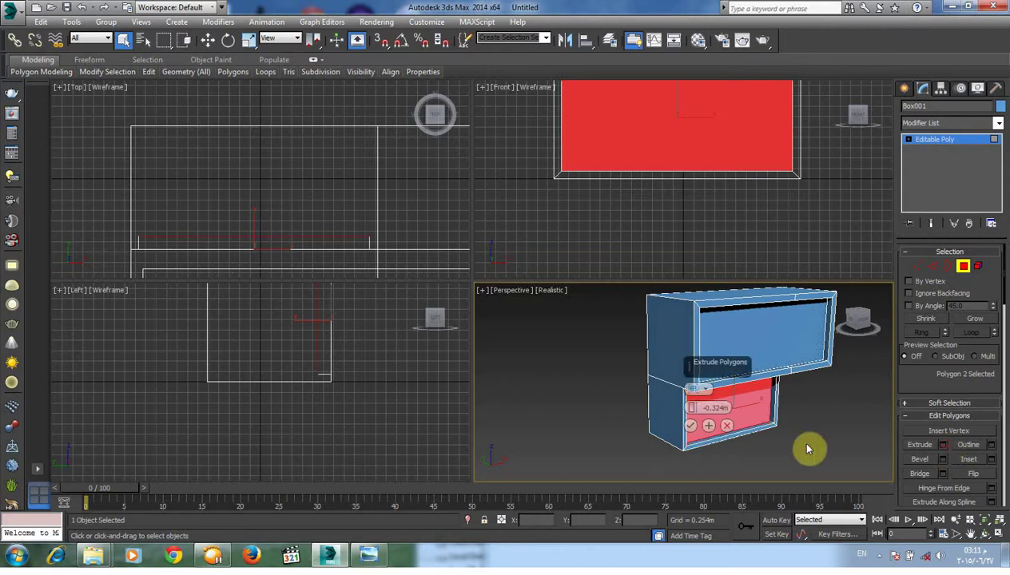
pyautogui.click(690, 425)
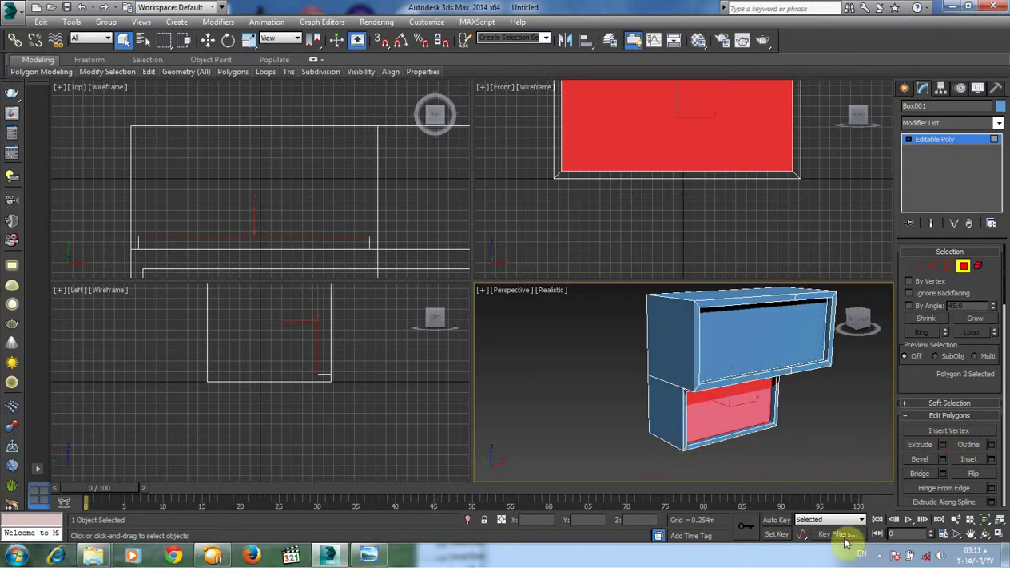
pyautogui.click(381, 558)
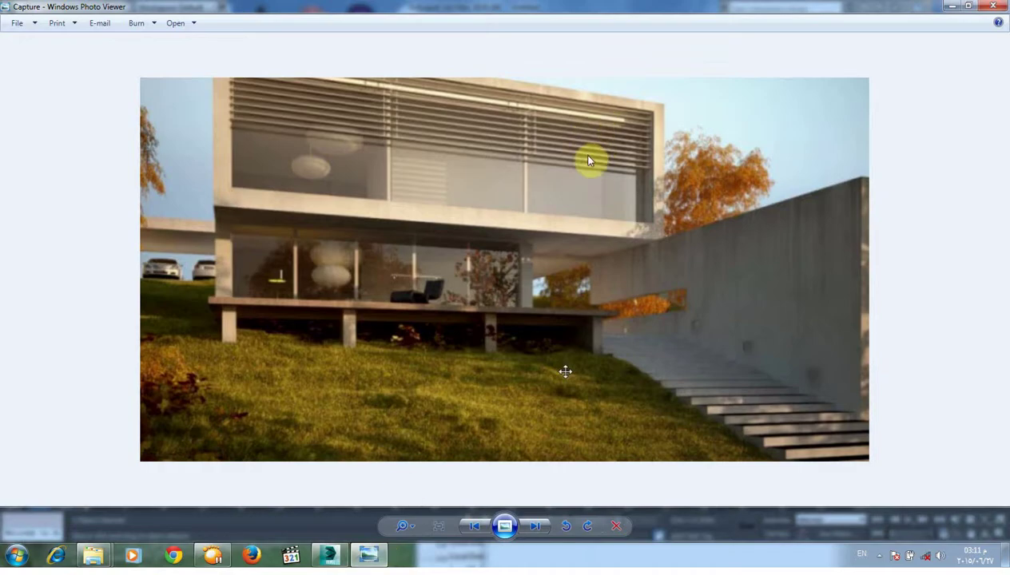
pyautogui.click(951, 7)
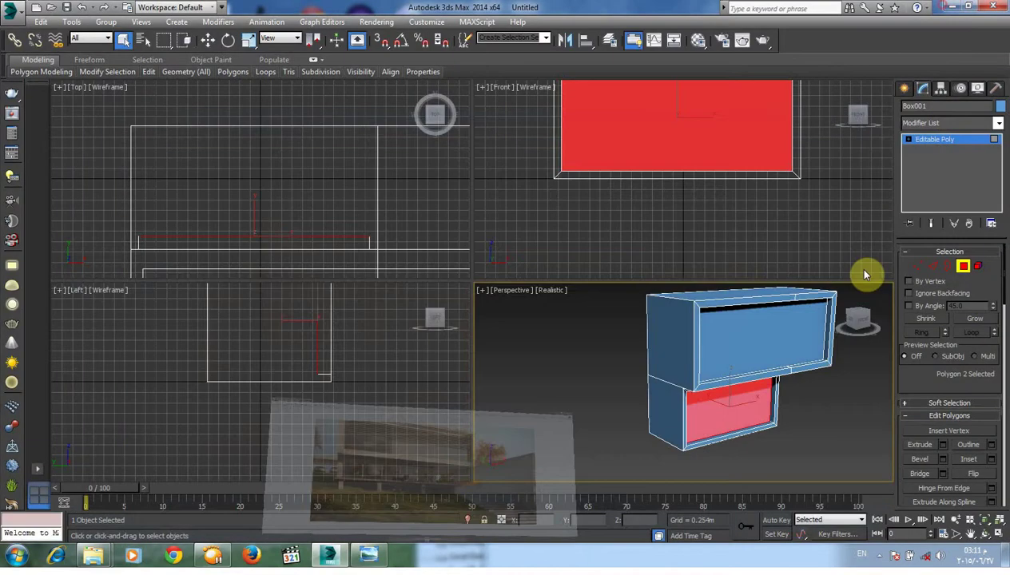
# - Start connecting the two vertical side edges of the upper storey's recessed facade panel, with 5 segments
pyautogui.click(795, 424)
pyautogui.keyDown('alt'); pyautogui.moveTo(800, 400); pyautogui.dragTo(789, 378, button='middle'); pyautogui.keyUp('alt')
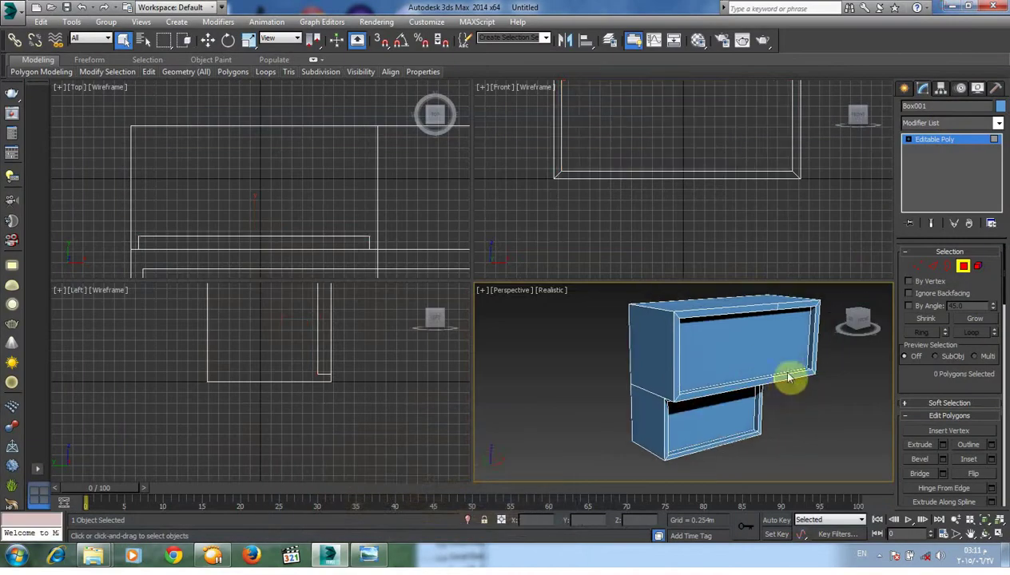
pyautogui.click(809, 334)
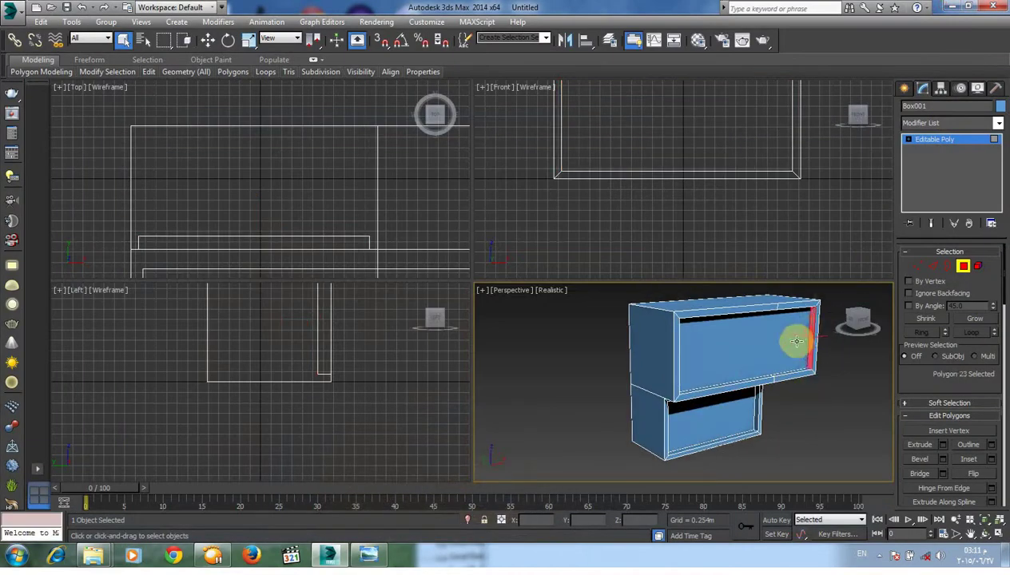
pyautogui.click(931, 268)
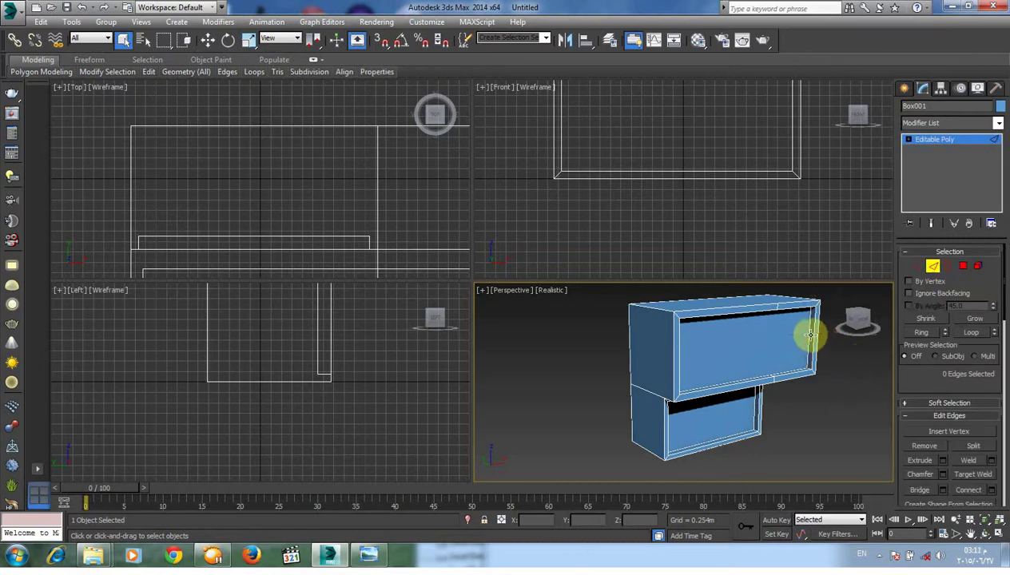
pyautogui.click(985, 537)
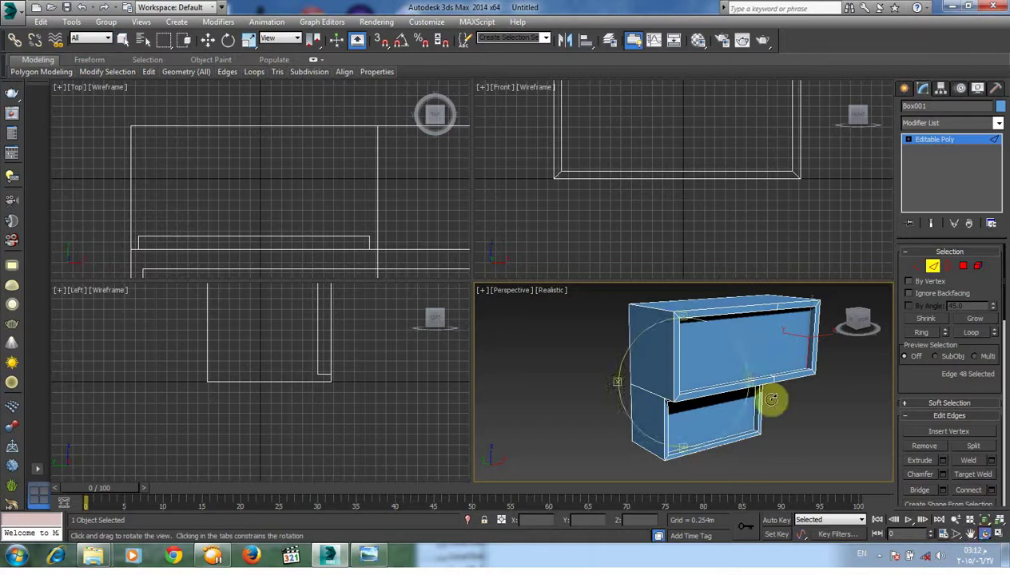
pyautogui.moveTo(705, 386); pyautogui.dragTo(675, 370)
pyautogui.scroll(3, 675, 370)
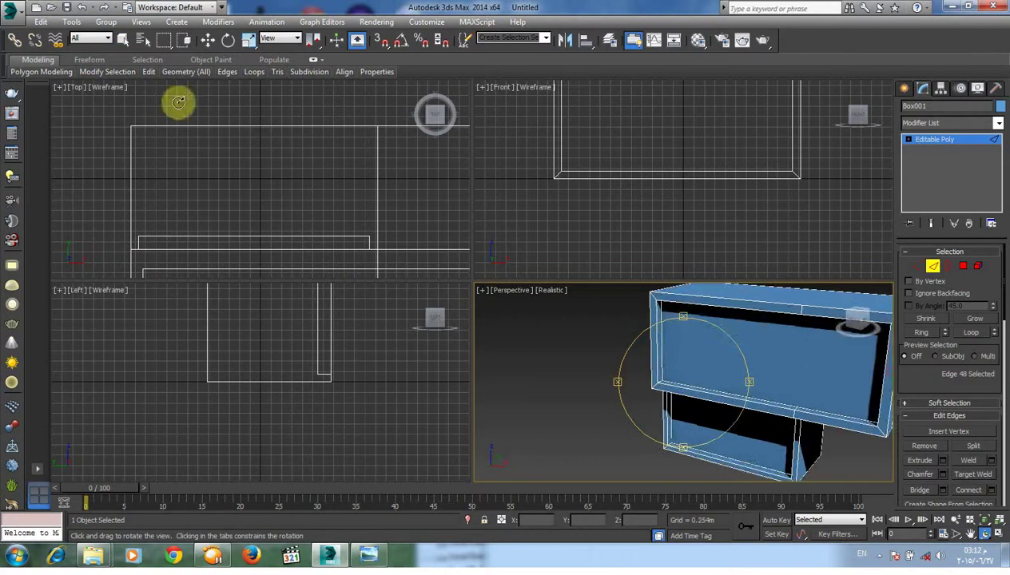
pyautogui.click(123, 39)
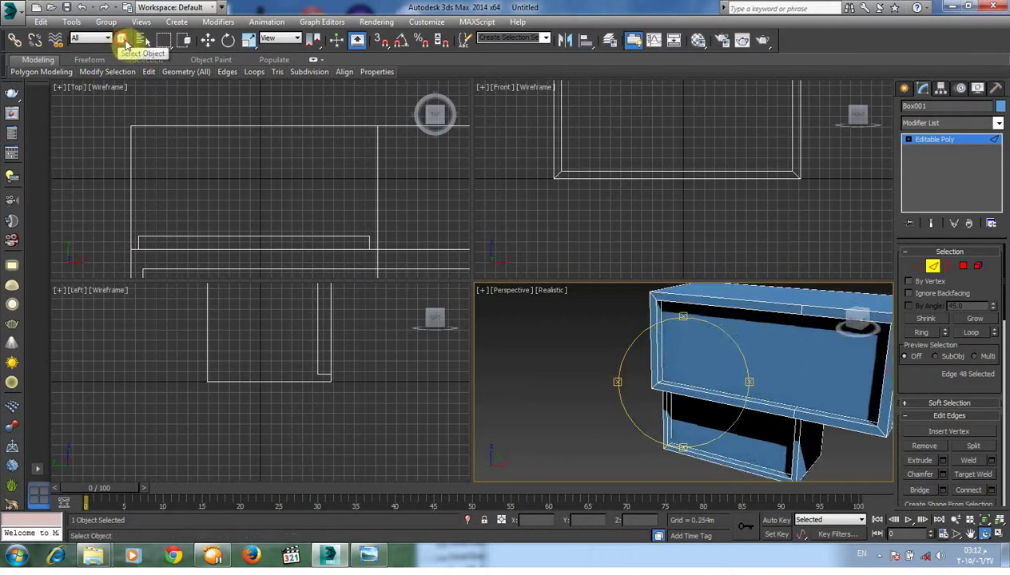
pyautogui.keyDown('ctrl'); pyautogui.click(660, 344); pyautogui.keyUp('ctrl')
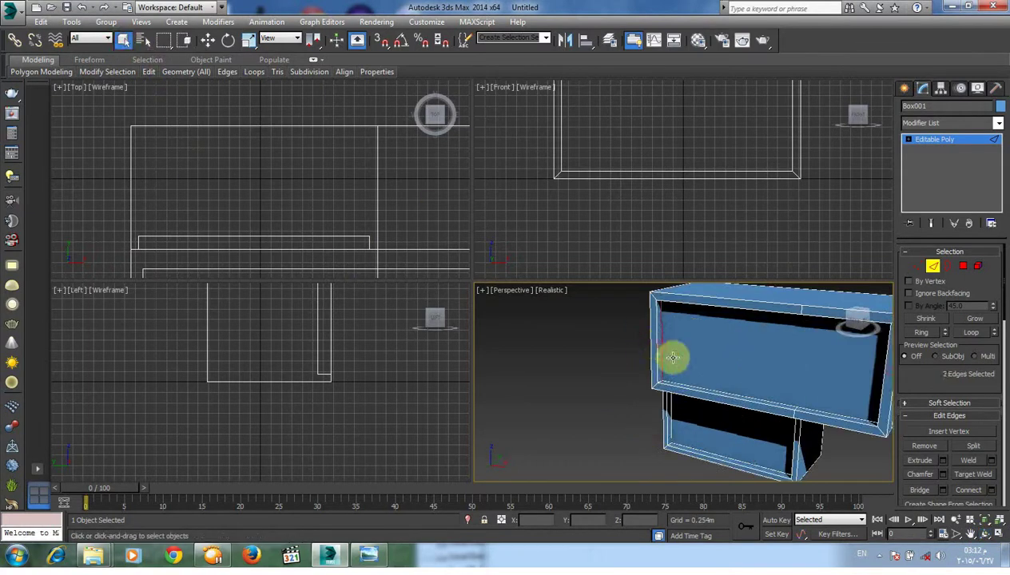
pyautogui.click(992, 491)
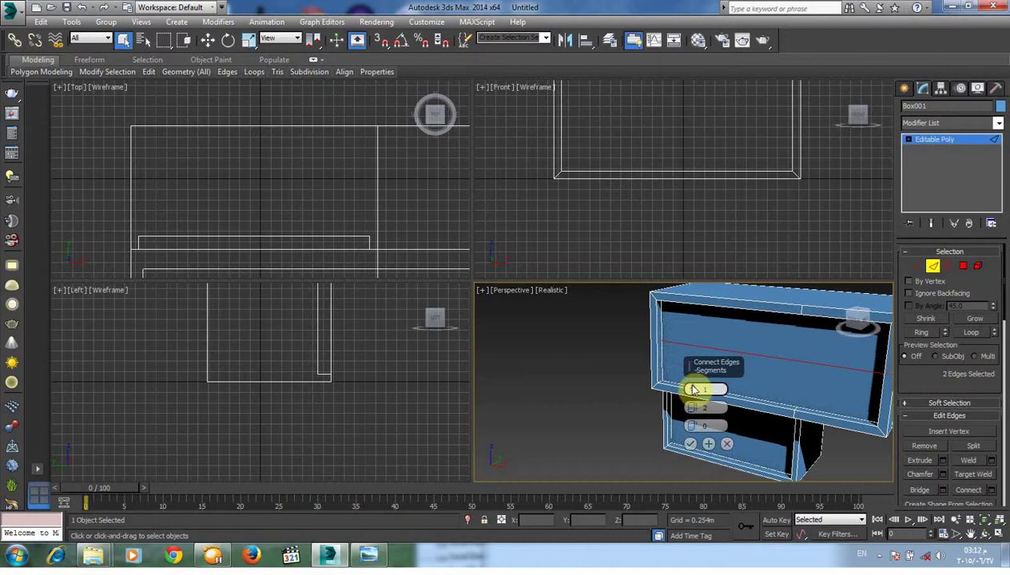
pyautogui.moveTo(692, 387); pyautogui.dragTo(692, 382)
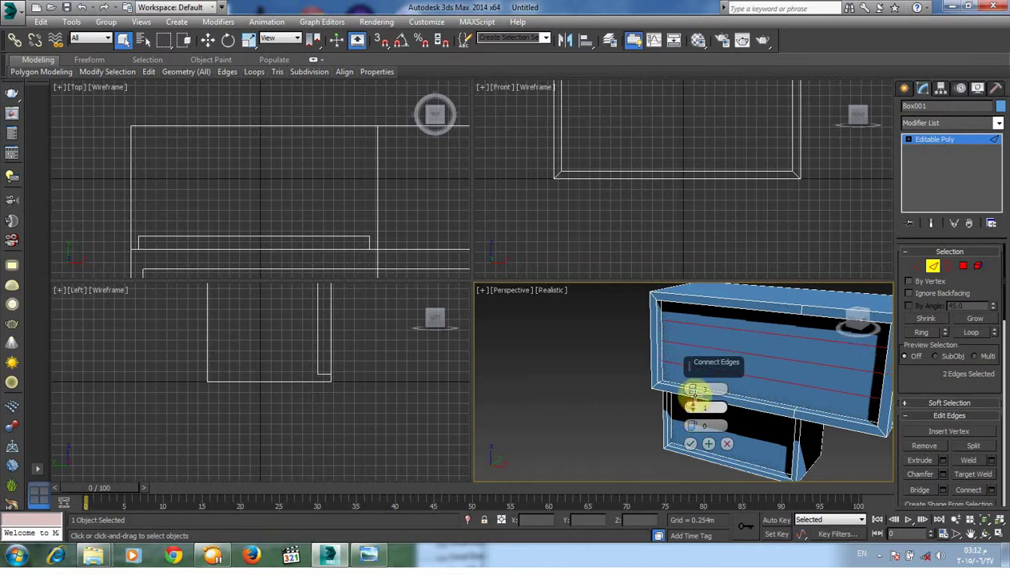
pyautogui.click(693, 388)
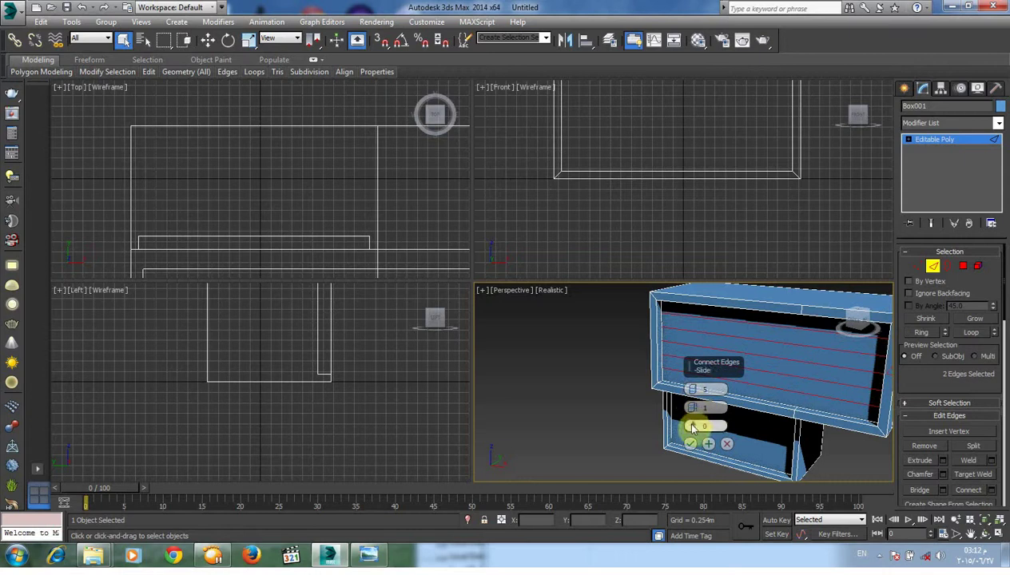
# - Check the reference photo's louvres and apply the edge connection with 7 segments, pinch -62 and slide 4
pyautogui.click(371, 556)
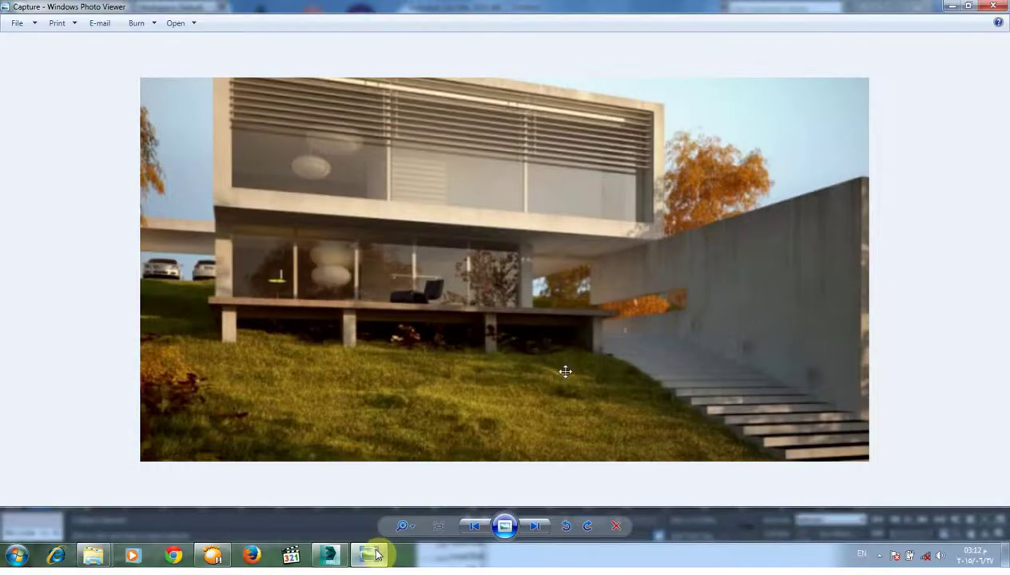
pyautogui.click(372, 555)
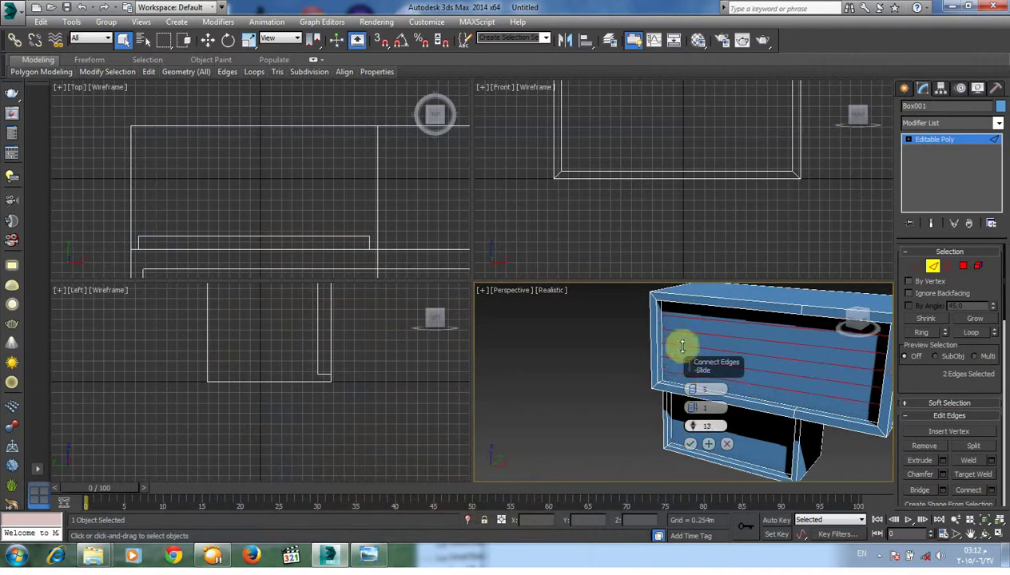
pyautogui.moveTo(709, 410); pyautogui.dragTo(697, 563)
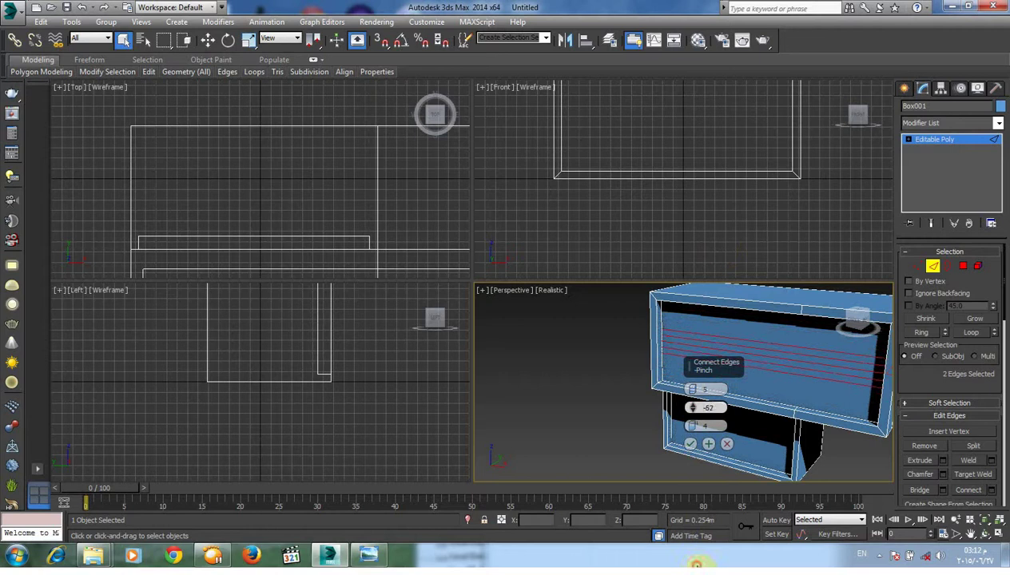
pyautogui.moveTo(694, 410); pyautogui.dragTo(667, 363)
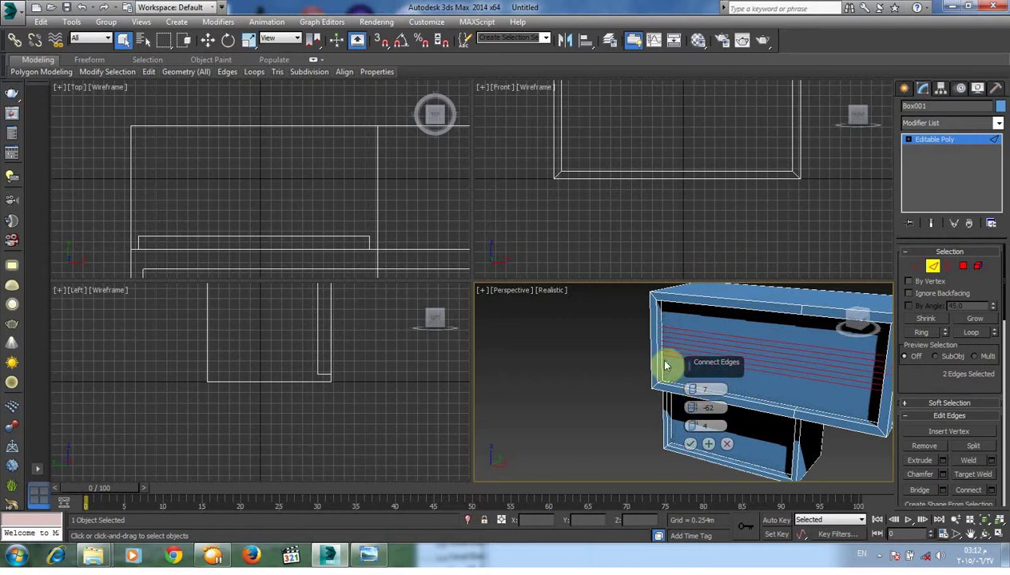
pyautogui.click(682, 443)
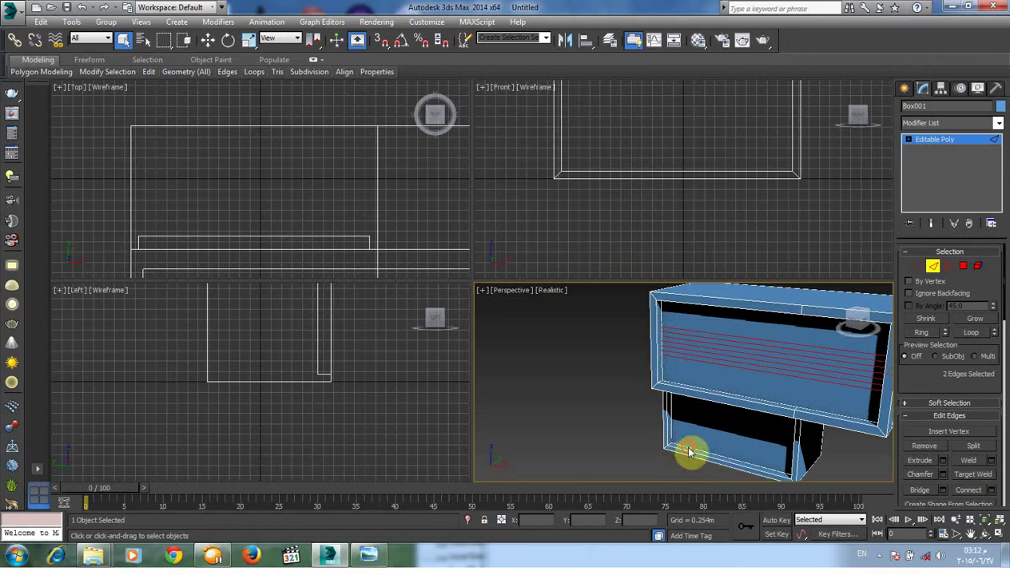
# - Move the seven connected edges up towards the top of the recessed panel and chamfer them by 0.025 m
pyautogui.click(208, 40)
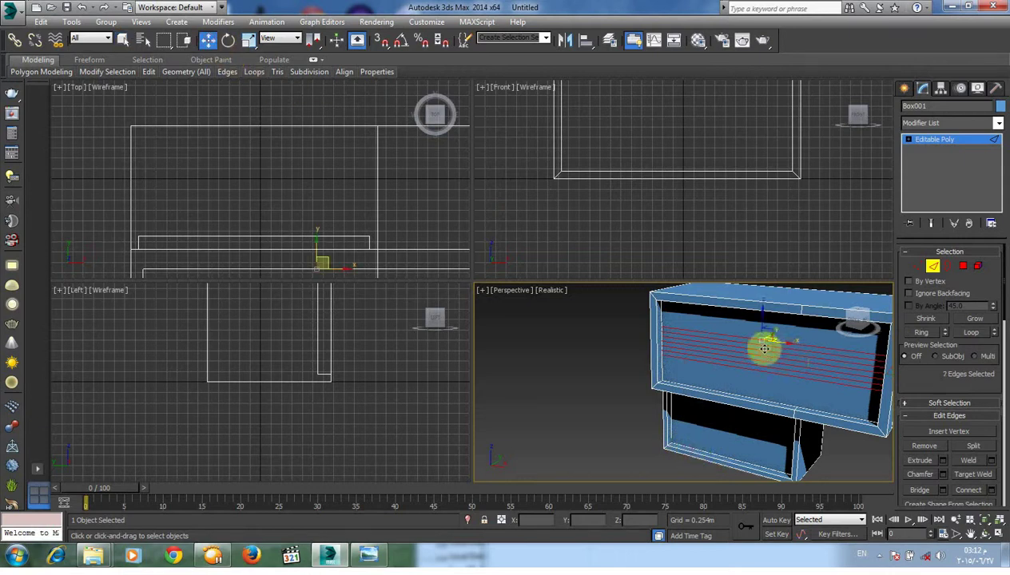
pyautogui.moveTo(763, 343); pyautogui.dragTo(761, 301)
pyautogui.keyDown('alt'); pyautogui.moveTo(716, 428); pyautogui.dragTo(673, 433, button='middle'); pyautogui.keyUp('alt')
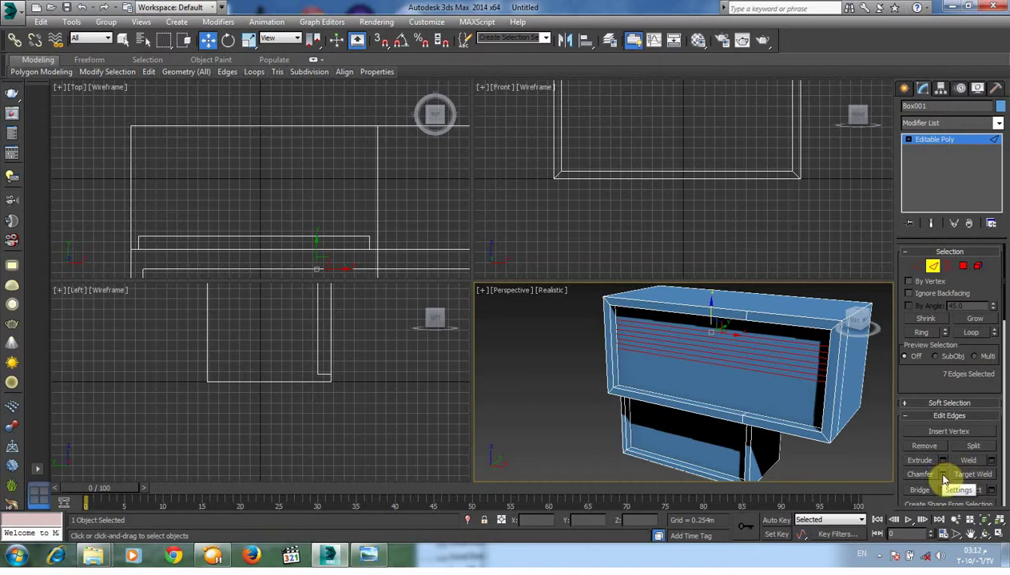
pyautogui.click(943, 475)
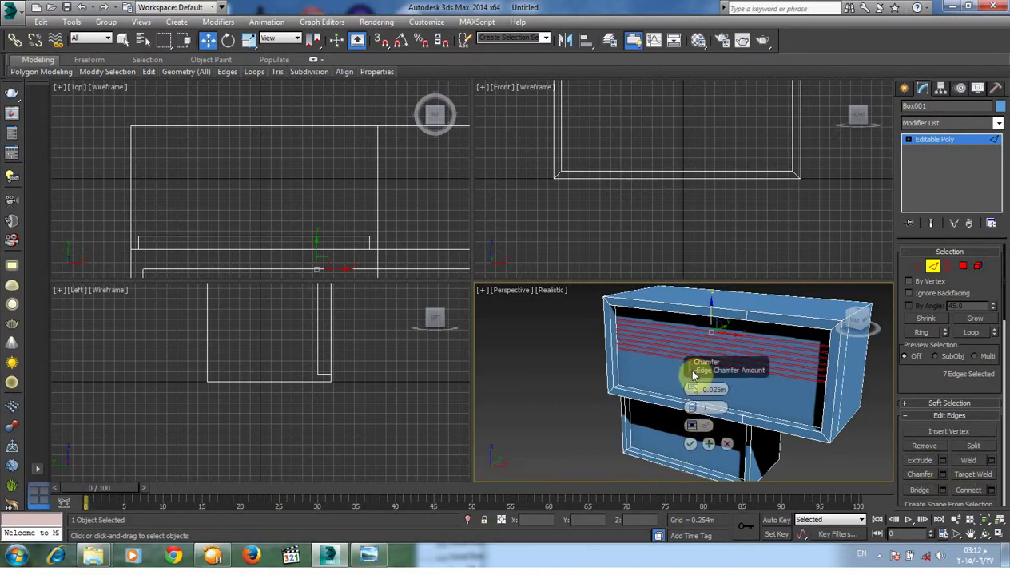
pyautogui.click(690, 445)
# - Select the seven thin horizontal strip polygons produced by the chamfer on the upper storey's recessed panel
pyautogui.click(964, 269)
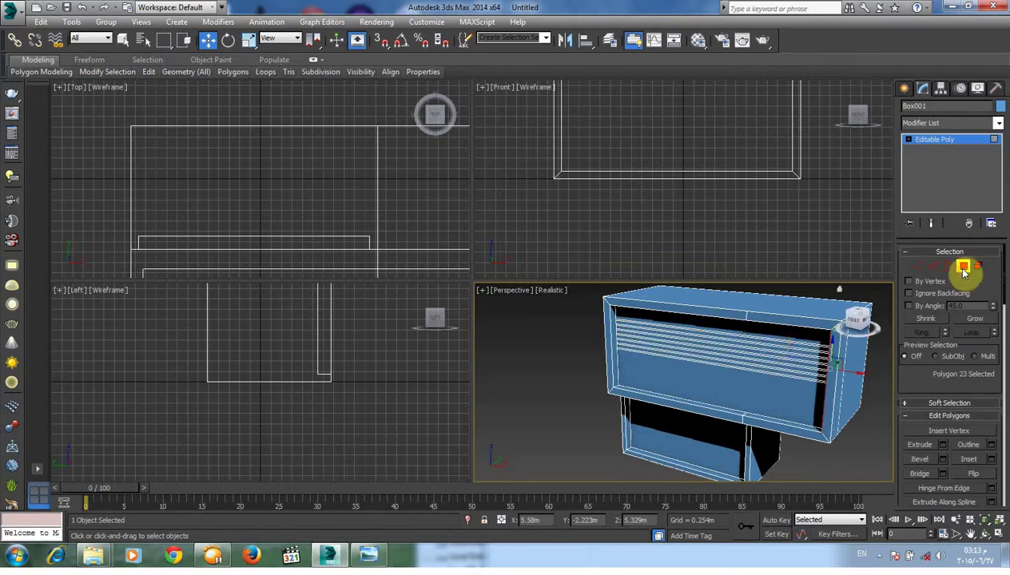
pyautogui.scroll(4, 770, 344)
pyautogui.click(769, 338)
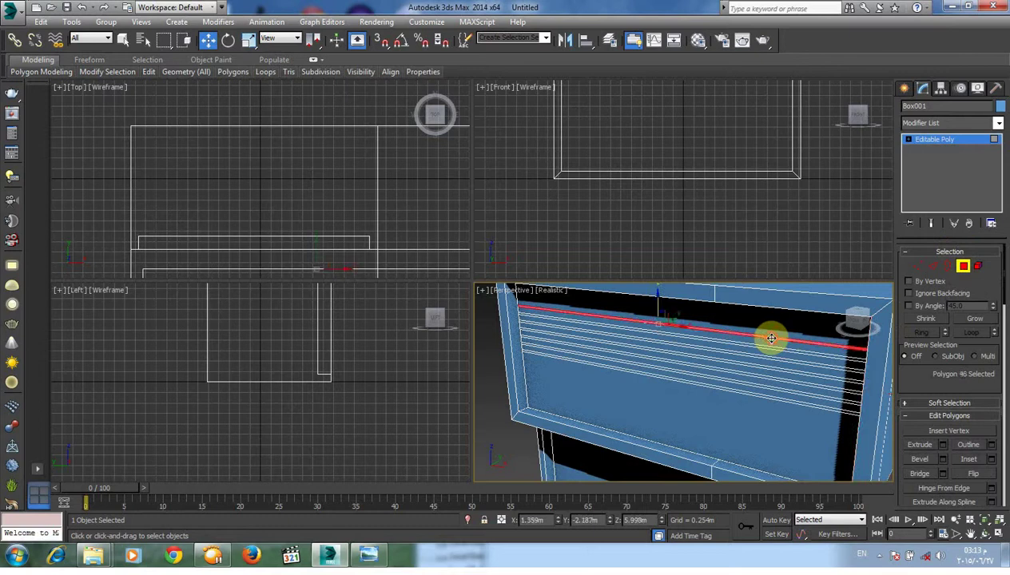
pyautogui.keyDown('ctrl'); pyautogui.click(780, 348); pyautogui.keyUp('ctrl')
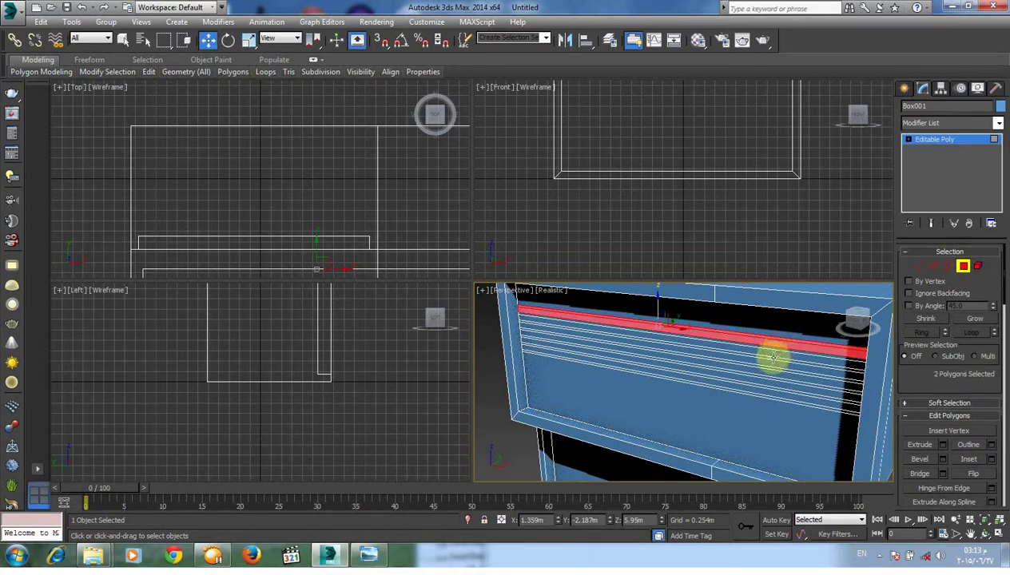
pyautogui.click(774, 358)
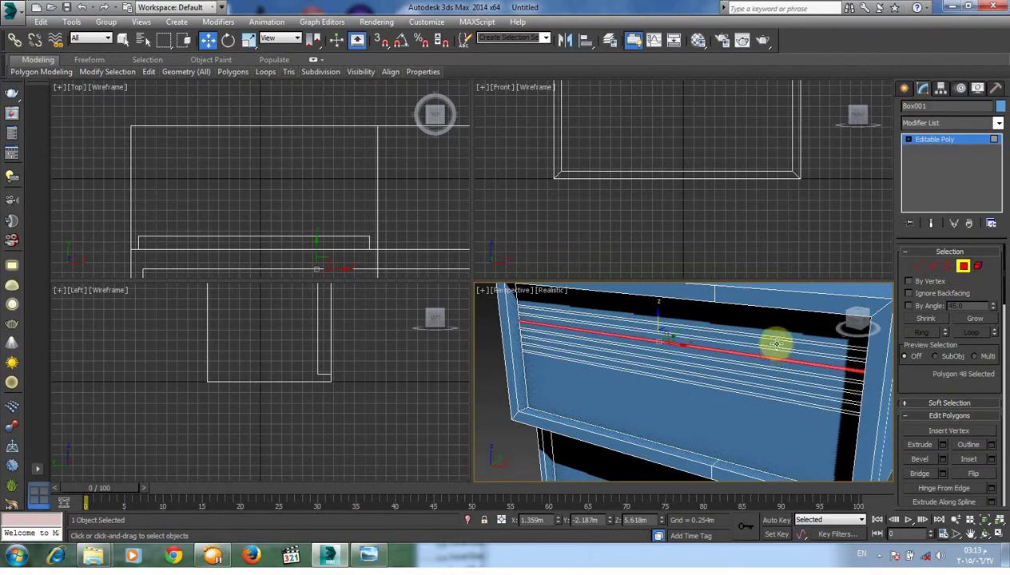
pyautogui.keyDown('ctrl'); pyautogui.click(777, 340); pyautogui.keyUp('ctrl')
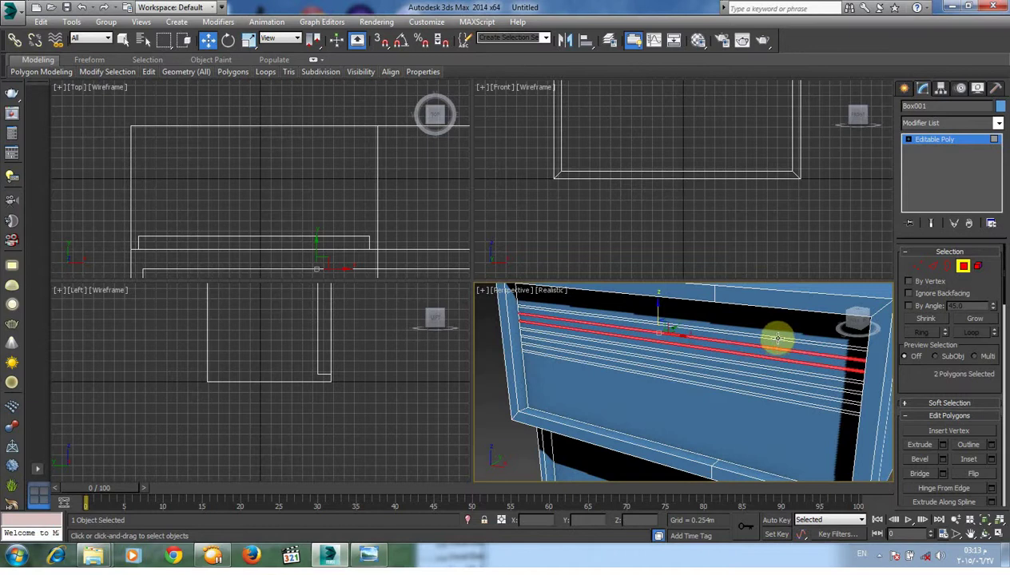
pyautogui.keyDown('ctrl'); pyautogui.click(778, 335); pyautogui.keyUp('ctrl')
pyautogui.keyDown('ctrl'); pyautogui.click(761, 374); pyautogui.keyUp('ctrl')
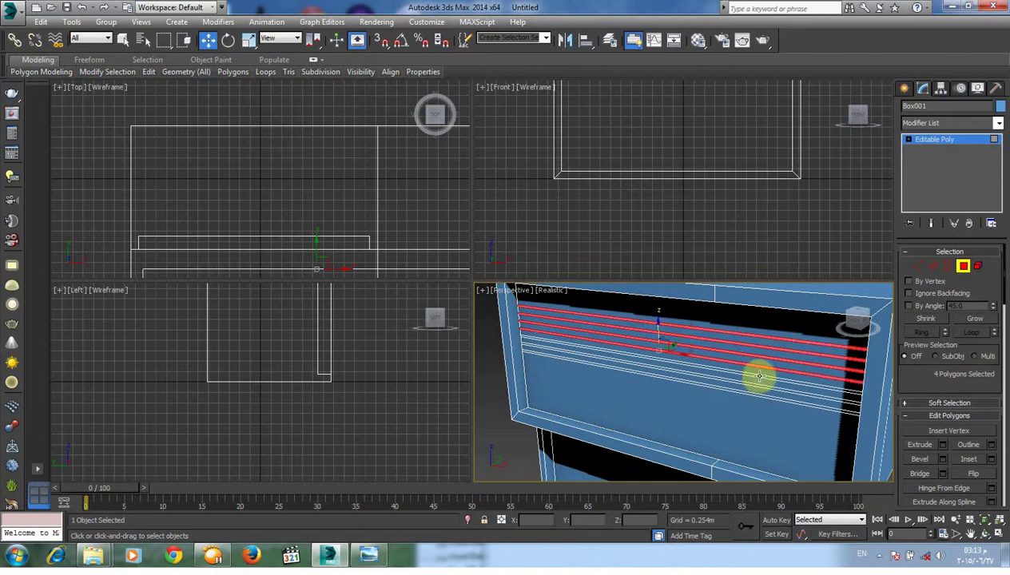
pyautogui.keyDown('ctrl'); pyautogui.click(759, 377); pyautogui.keyUp('ctrl')
pyautogui.keyDown('ctrl'); pyautogui.click(759, 387); pyautogui.keyUp('ctrl')
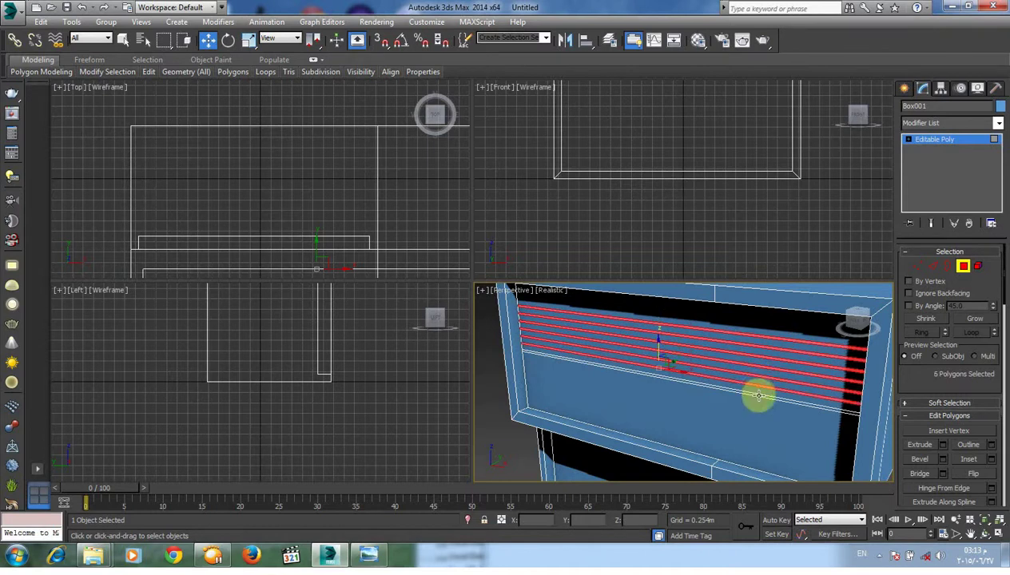
pyautogui.keyDown('ctrl'); pyautogui.click(759, 395); pyautogui.keyUp('ctrl')
pyautogui.scroll(-4, 758, 395)
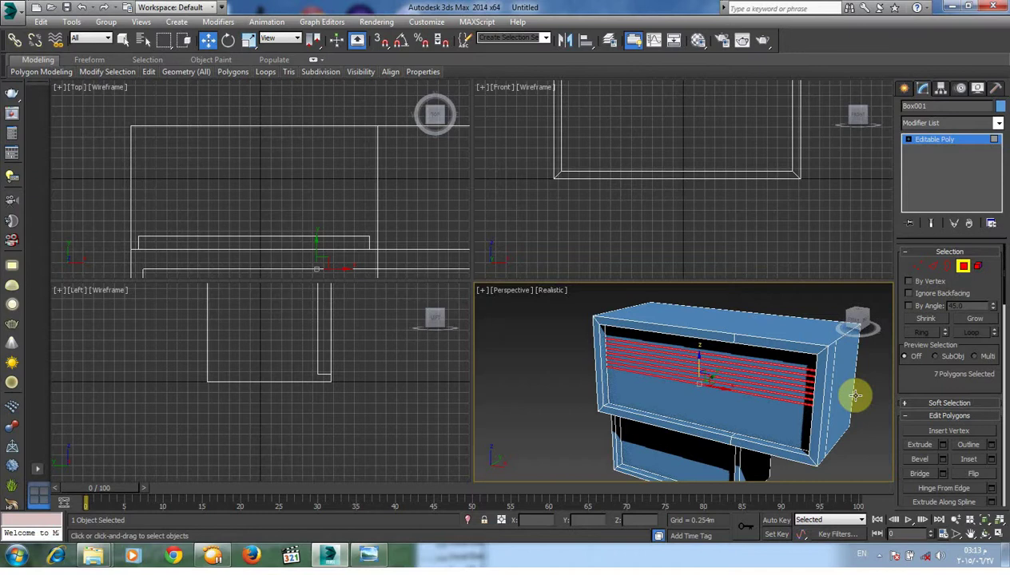
# - Extrude the seven strip polygons outward by 0.096 m to form the upper storey's horizontal louvres
pyautogui.click(943, 446)
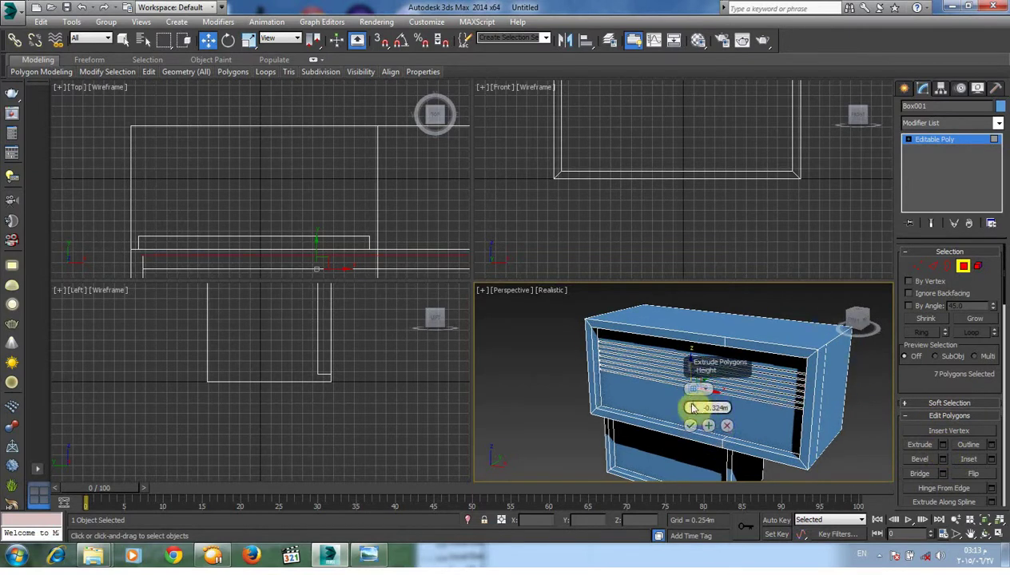
pyautogui.moveTo(692, 405); pyautogui.dragTo(686, 361)
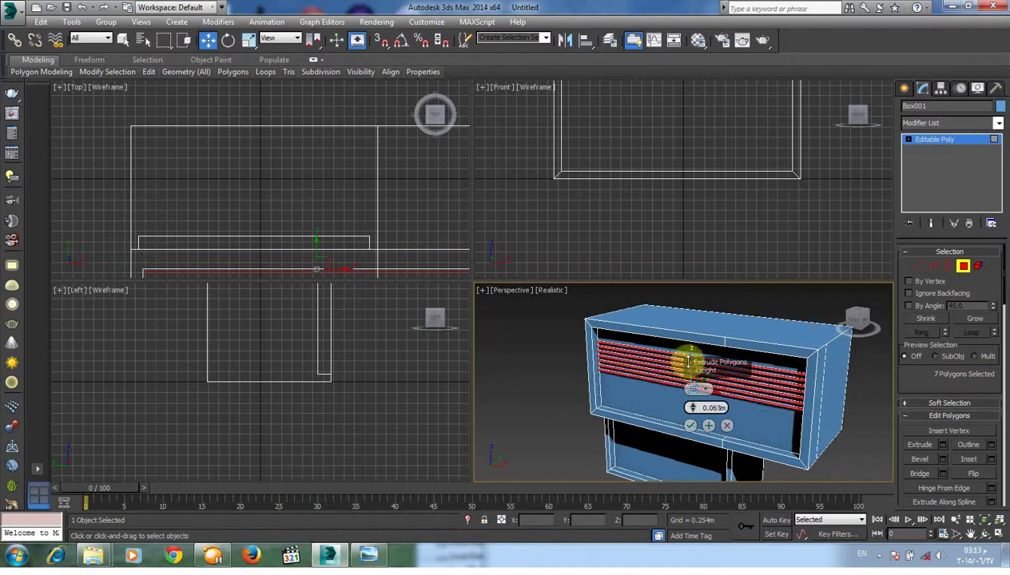
pyautogui.click(985, 531)
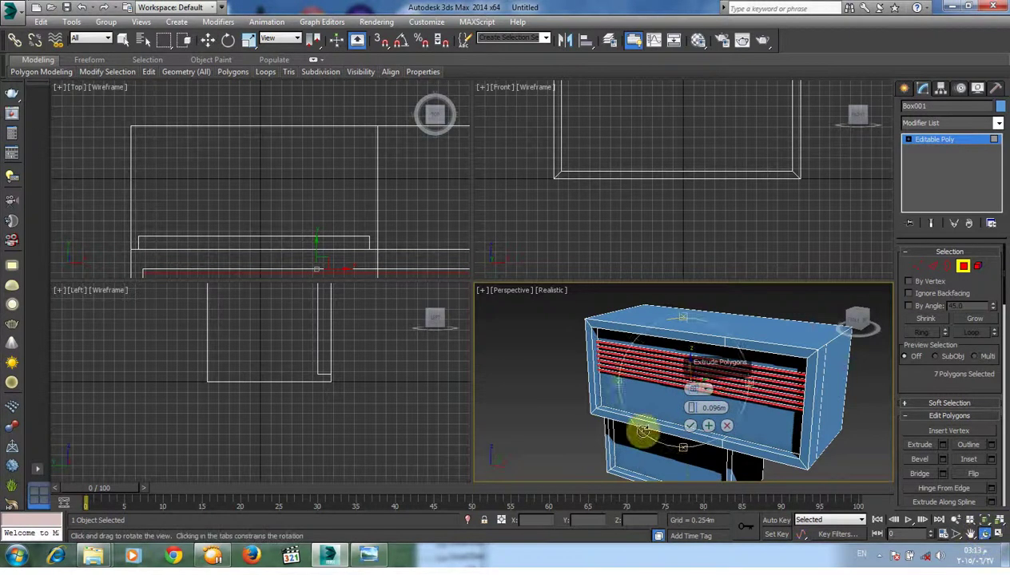
pyautogui.moveTo(635, 385); pyautogui.dragTo(694, 403)
pyautogui.click(691, 426)
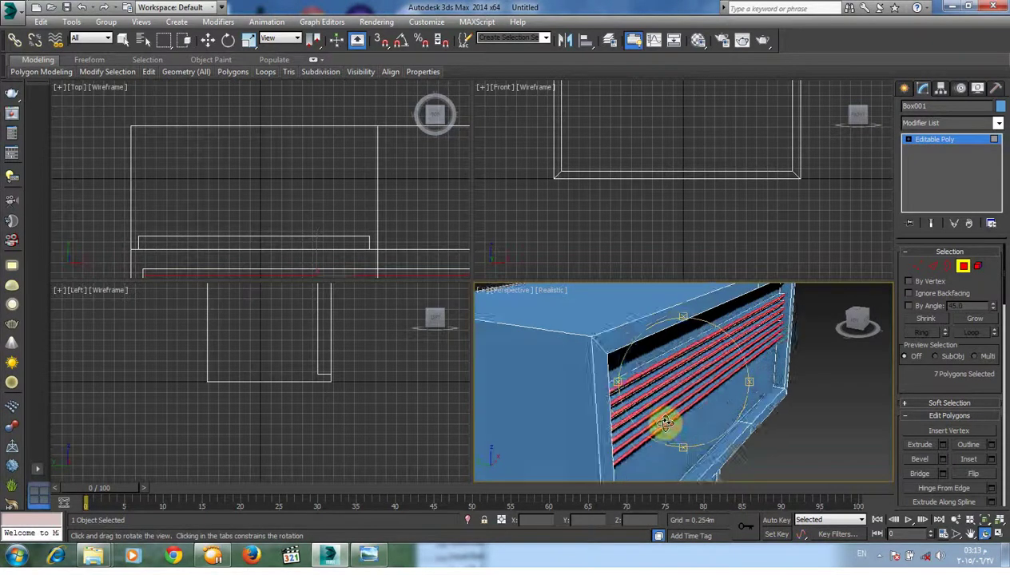
# - Examine the louvred upper storey from the side and compare the model with the house reference photo
pyautogui.scroll(-4, 640, 429)
pyautogui.moveTo(641, 428); pyautogui.dragTo(661, 418)
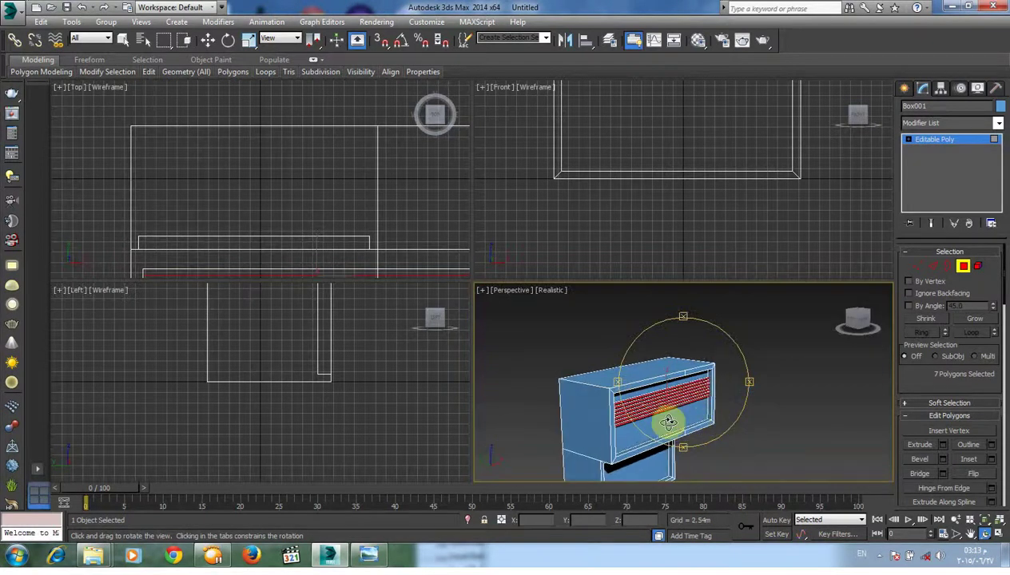
pyautogui.click(374, 556)
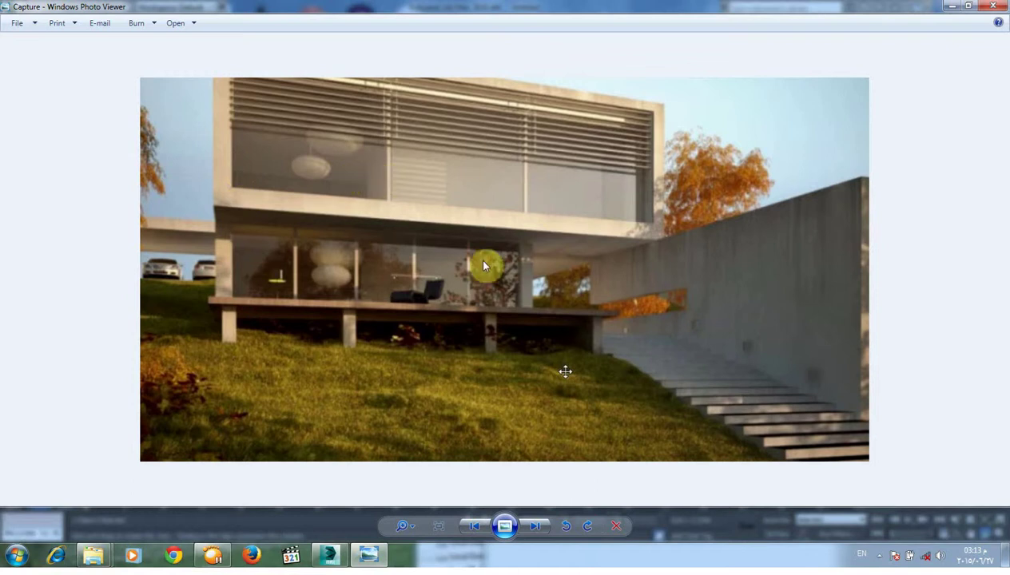
pyautogui.click(330, 557)
pyautogui.moveTo(627, 387); pyautogui.dragTo(703, 384)
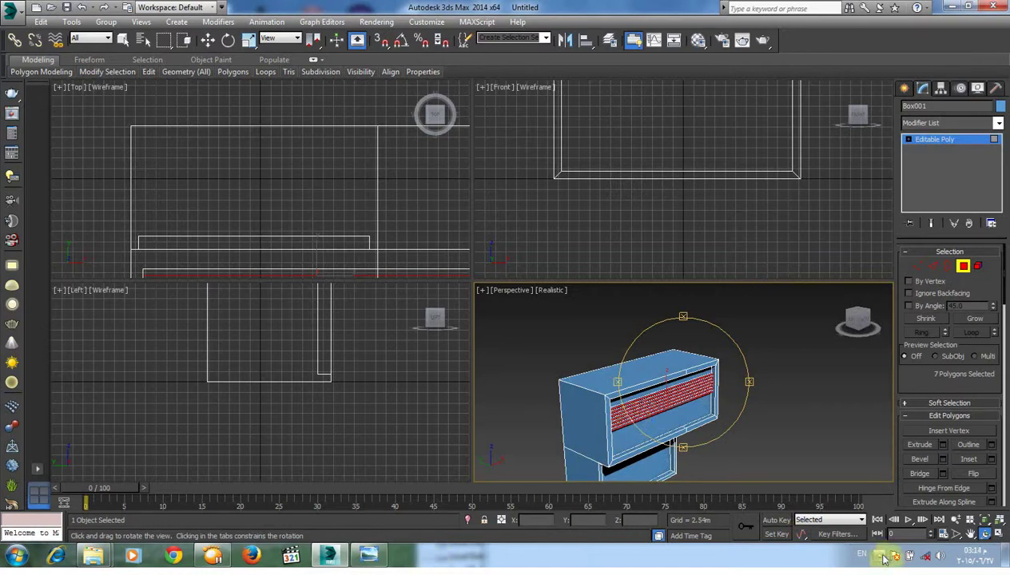
pyautogui.click(881, 555)
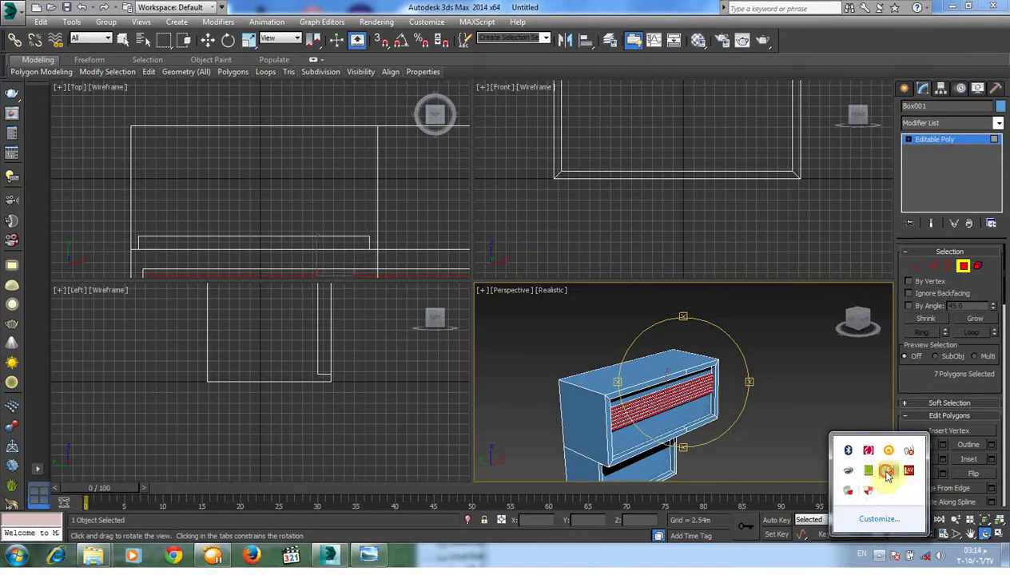